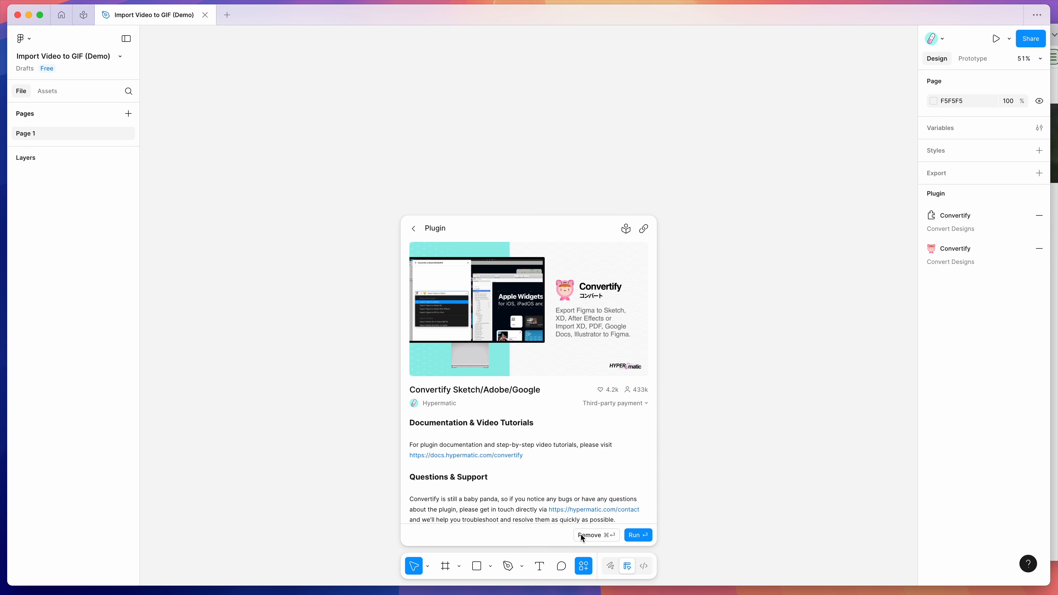
Step: Run the saved Convertify Sketch/Adobe/Google plugin in the Import Video to GIF (Demo) file
left_click(638, 535)
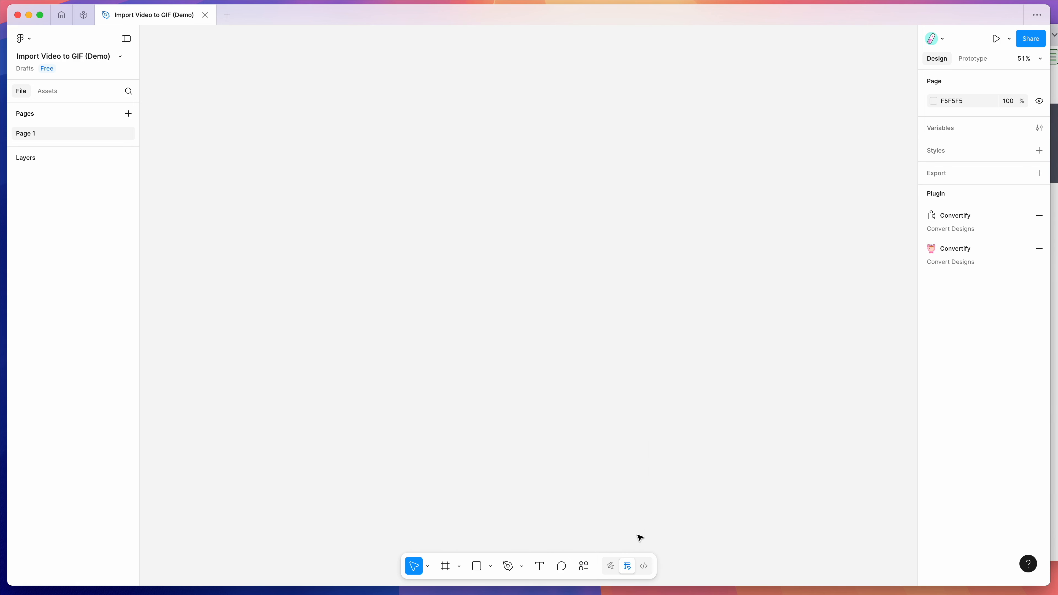
right_click(665, 266)
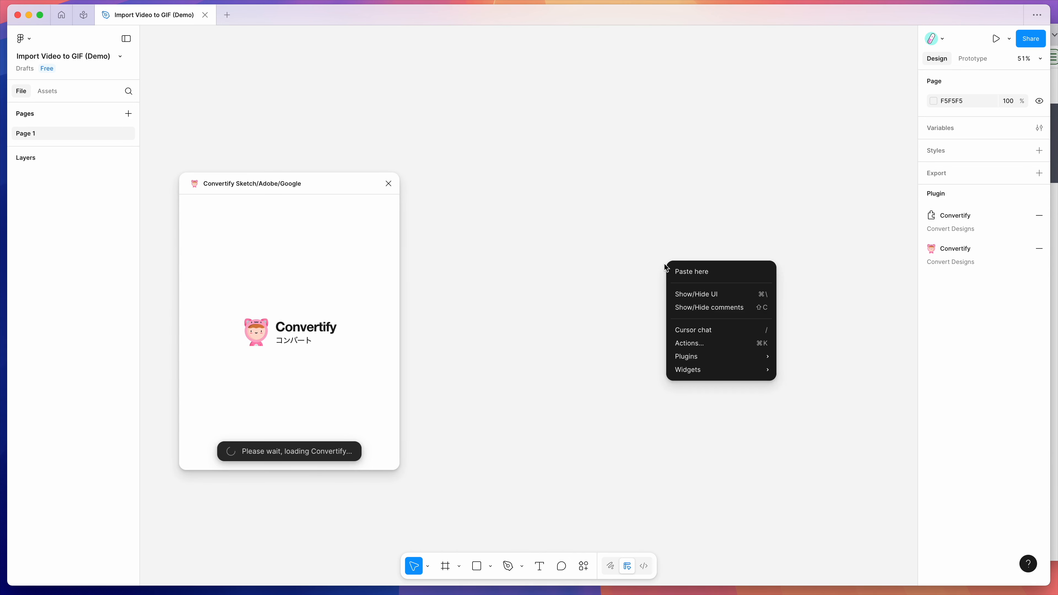
mouse_move(692, 359)
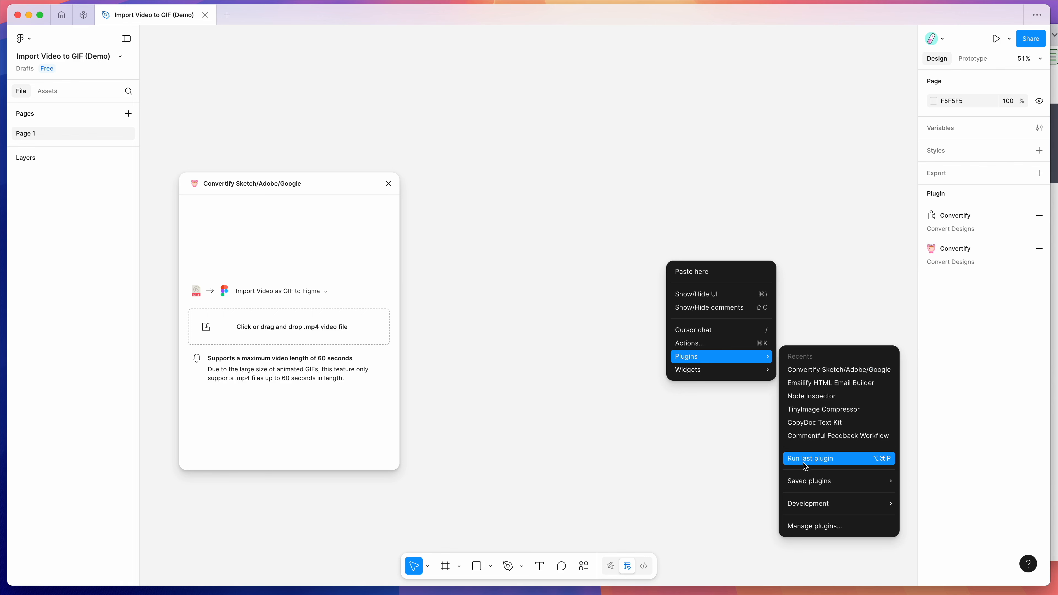
mouse_move(805, 483)
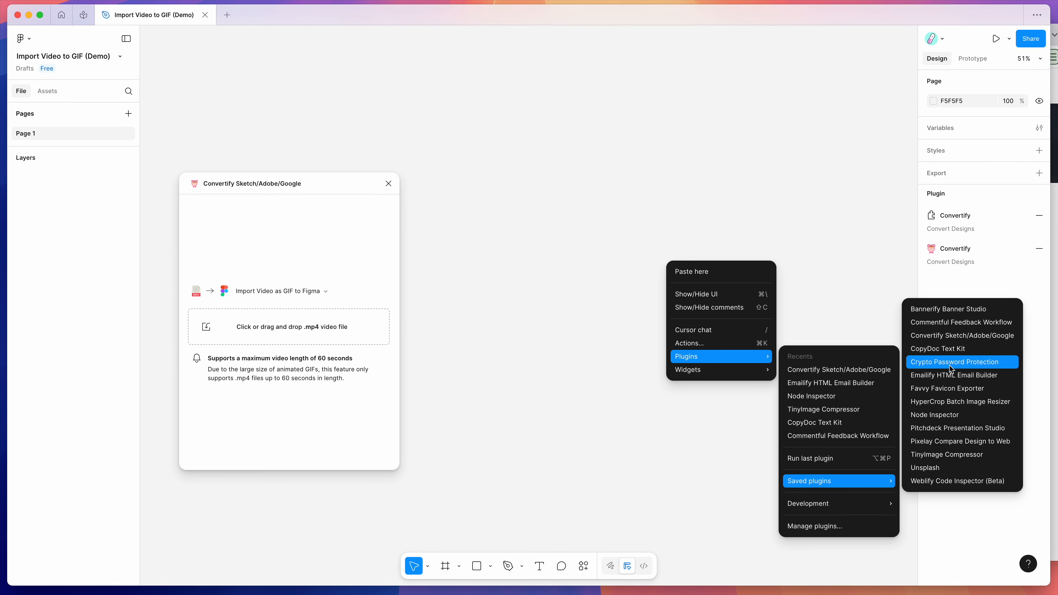
left_click(951, 336)
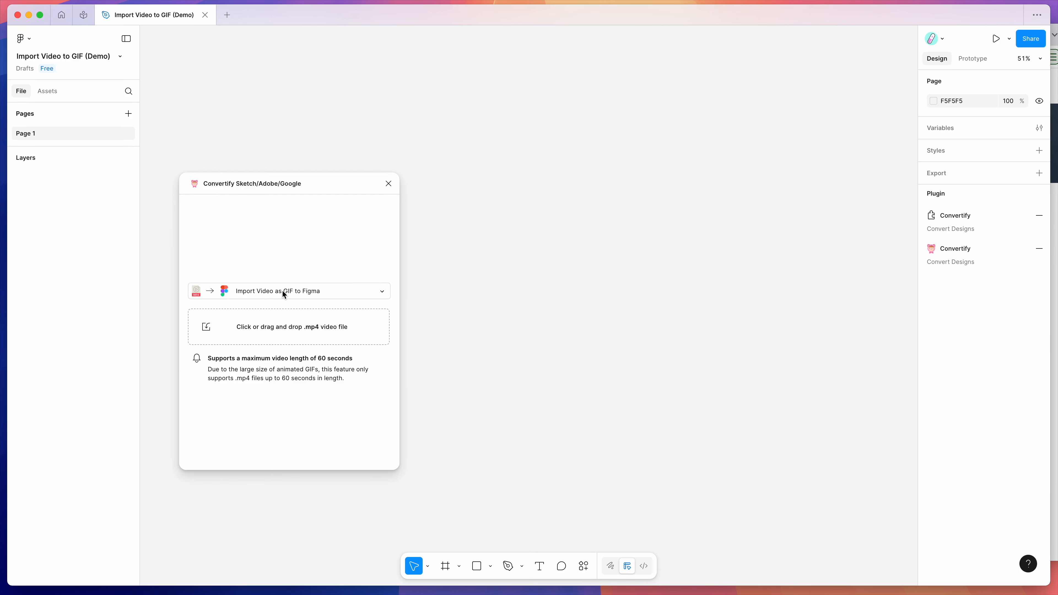
Step: Look through Convertify's conversion types and set the conversion to Import Video as GIF to Figma
left_click(274, 291)
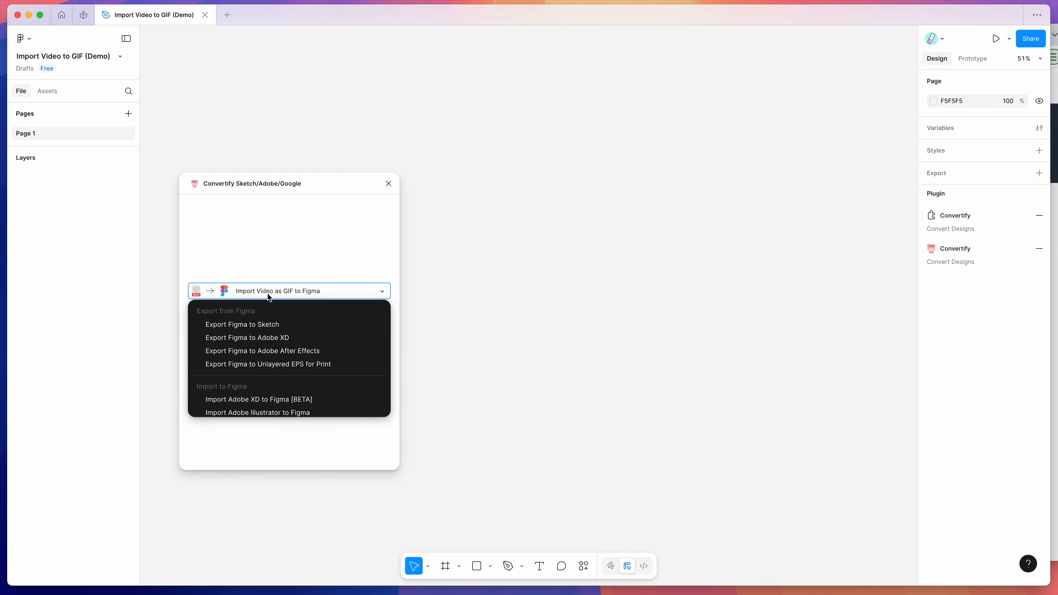
left_click(235, 328)
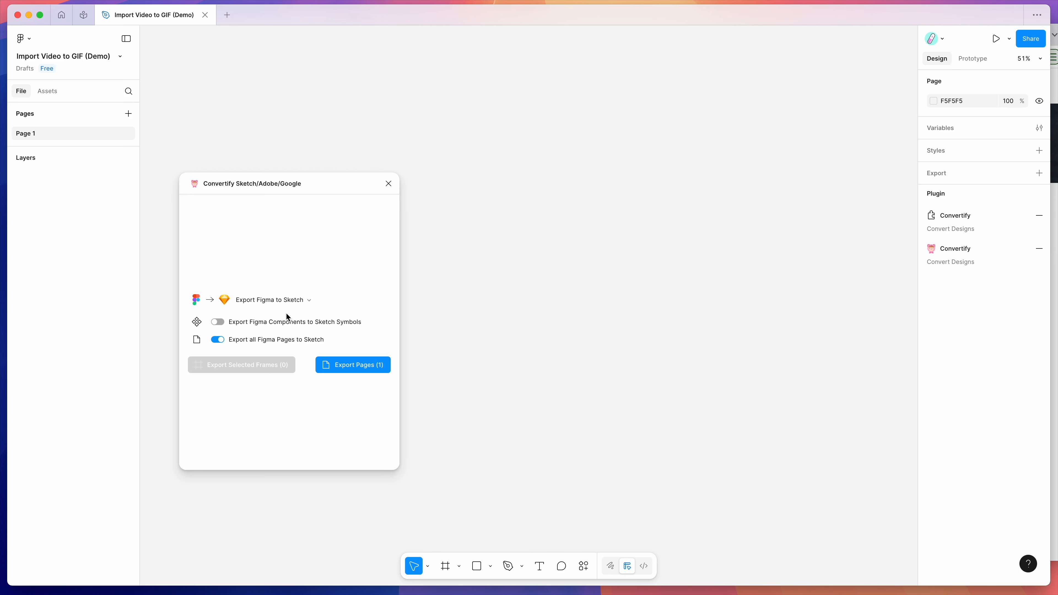
left_click(275, 302)
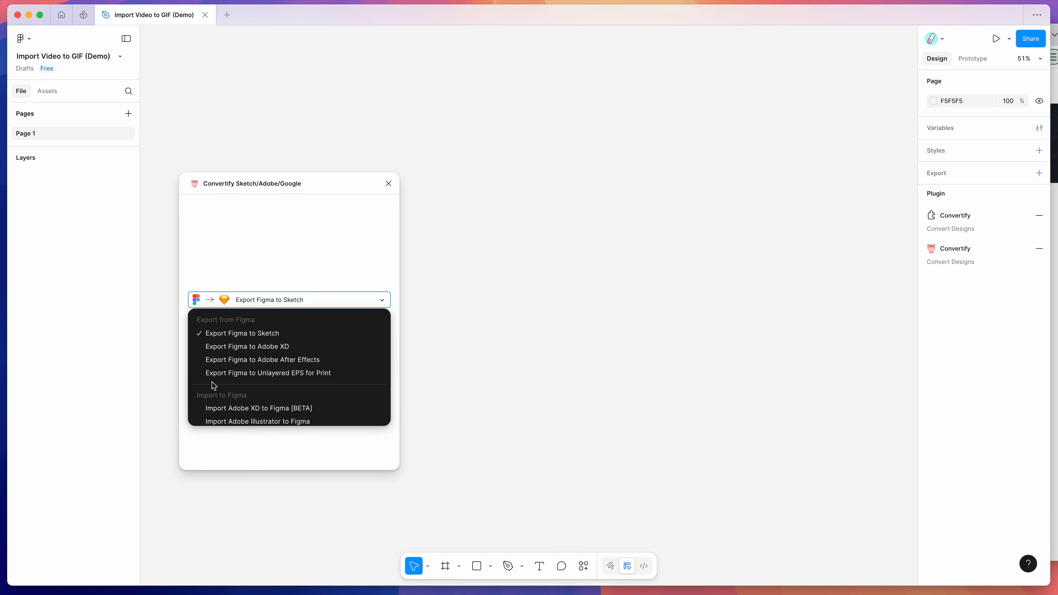
scroll(242, 396, "down", 3)
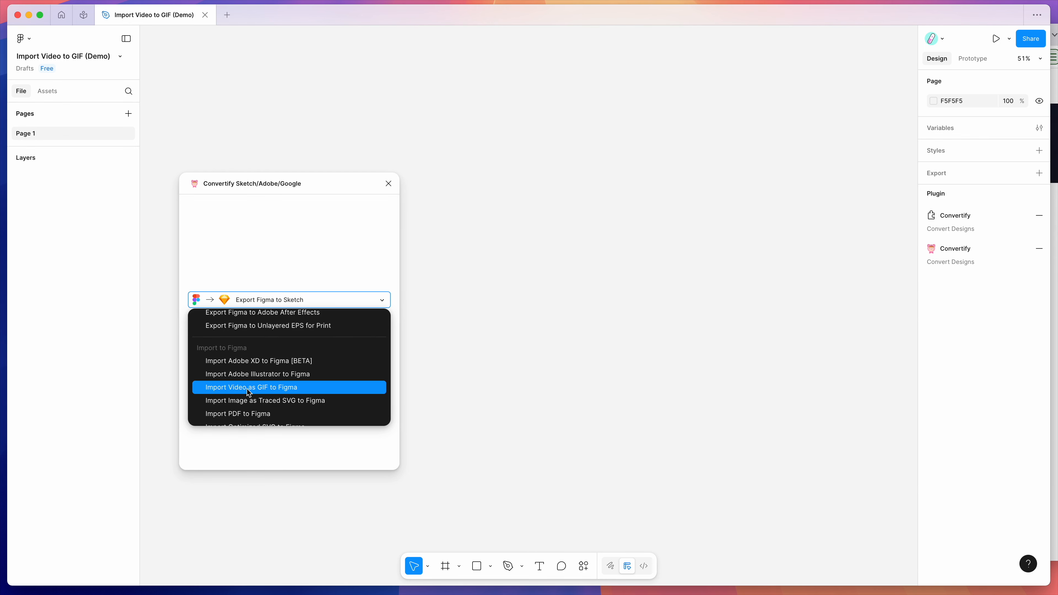
left_click(271, 388)
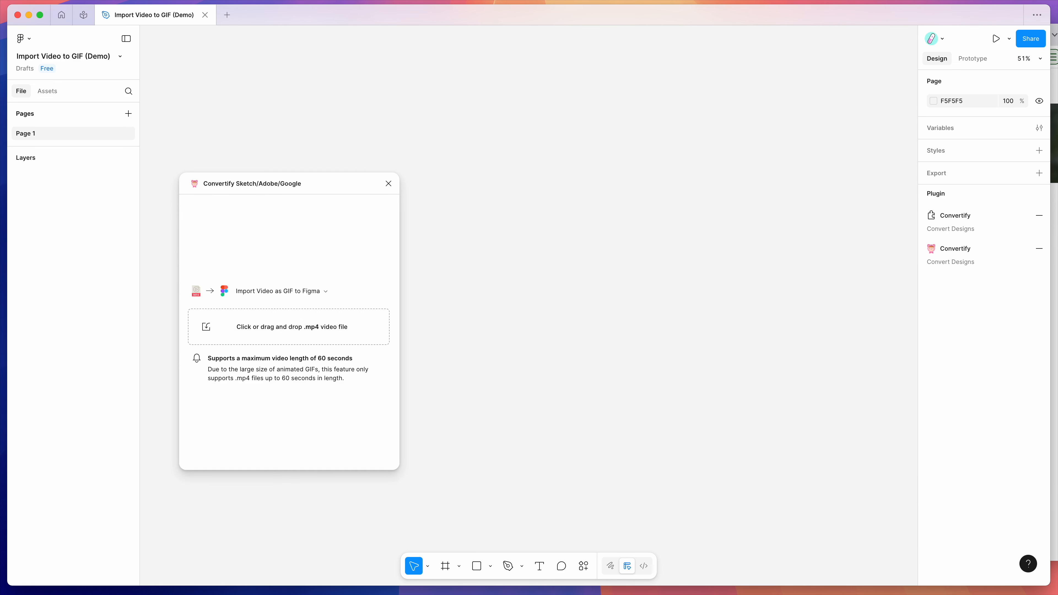
Step: Switch to the browser and choose the 1280×720 MP4 download size for the smartphone video on Pixabay
key("super+Tab")
scroll(693, 200, "up", 5)
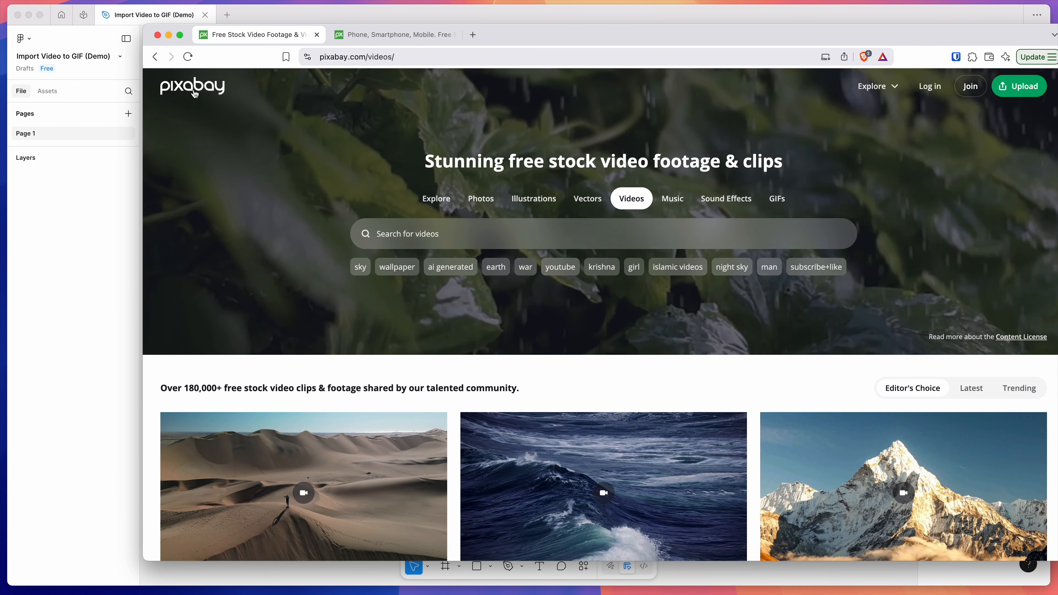
scroll(576, 155, "down", 1)
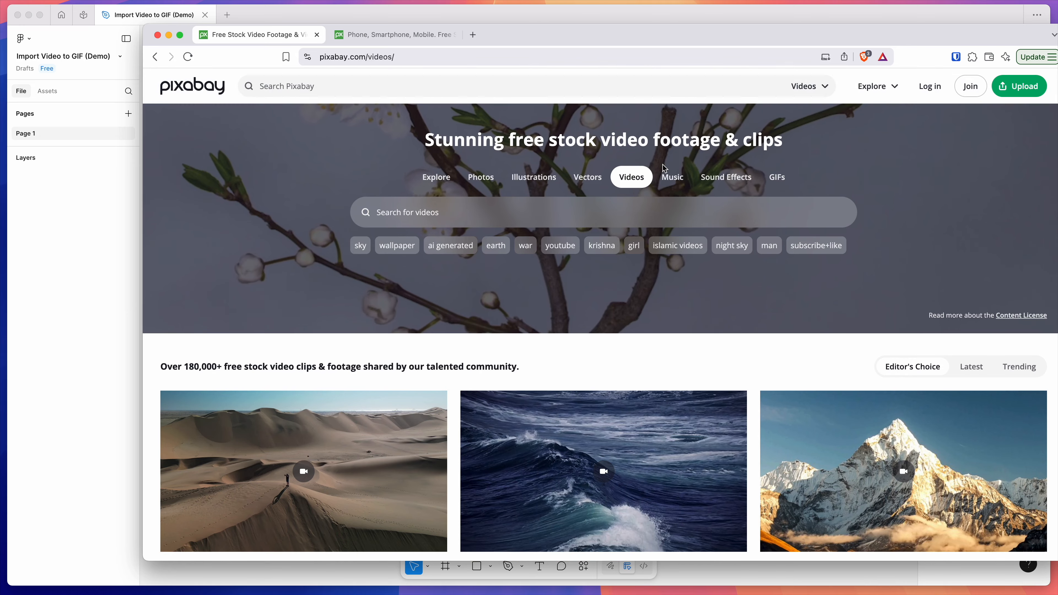
left_click(392, 35)
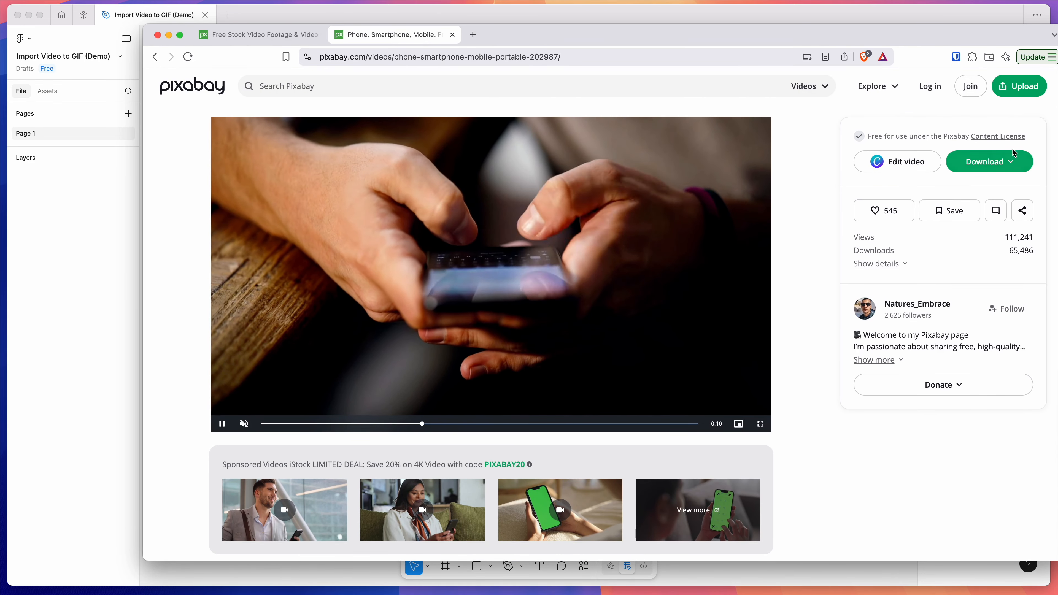
left_click(1007, 162)
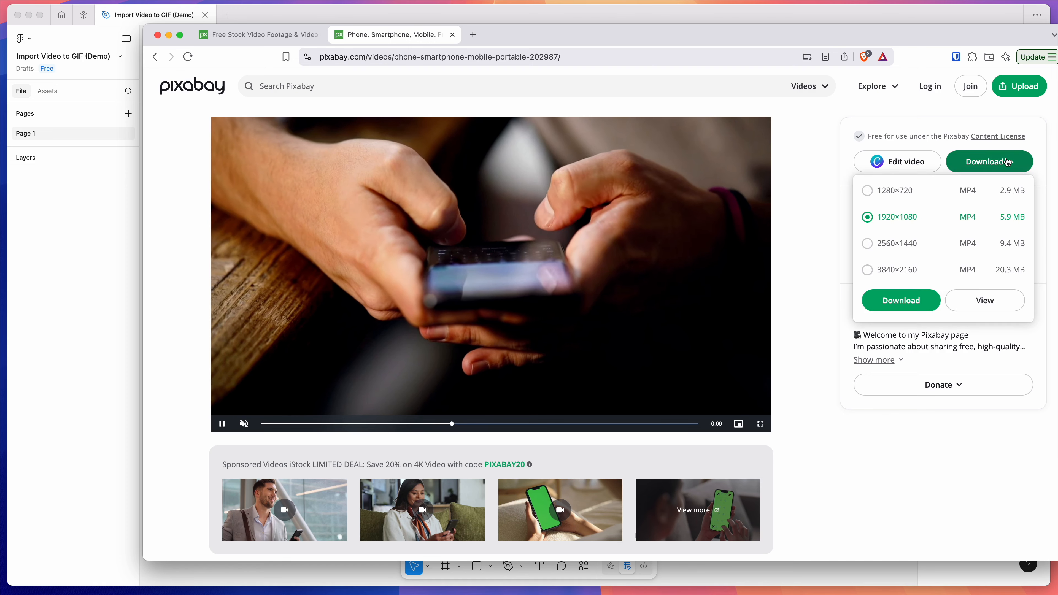
left_click(867, 191)
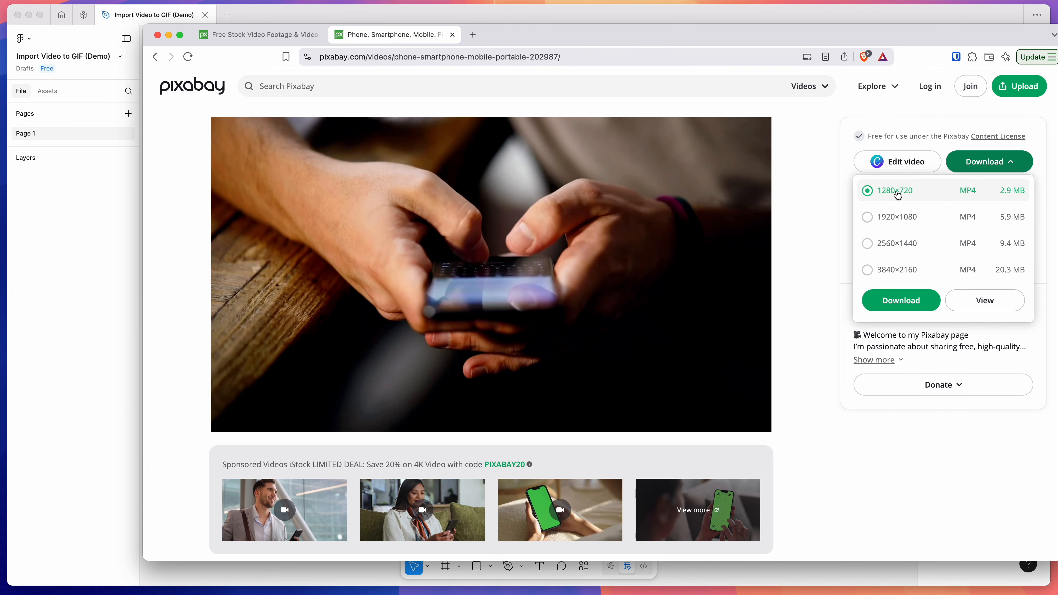
left_click(820, 192)
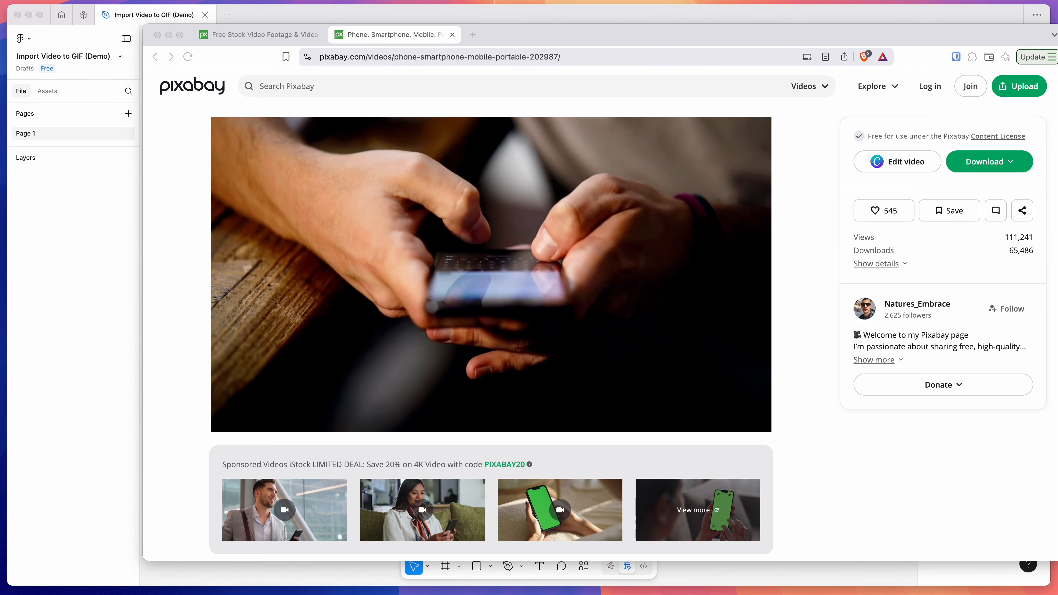
key("space")
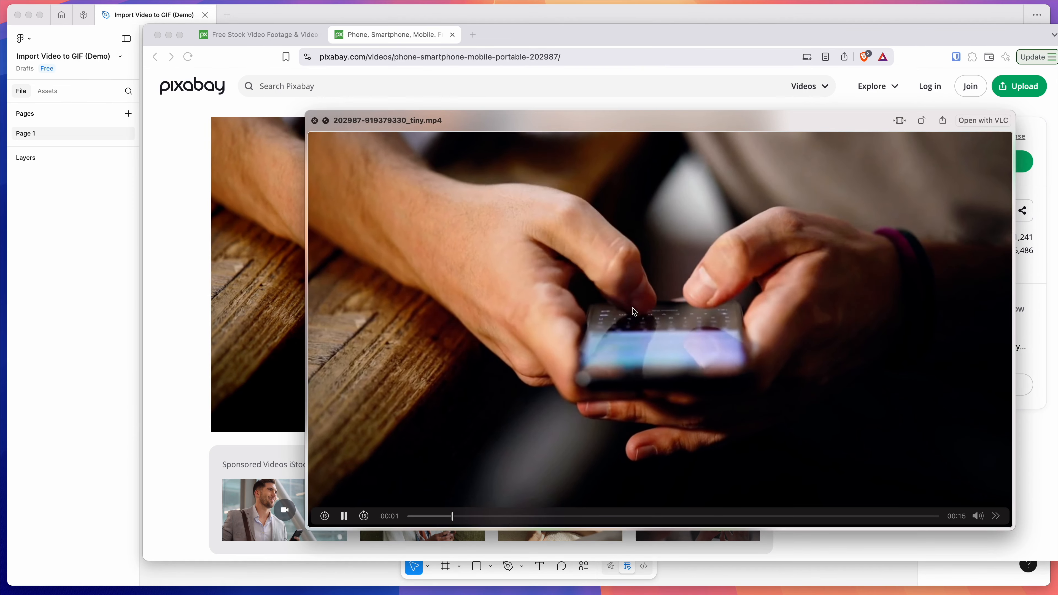
left_click(109, 271)
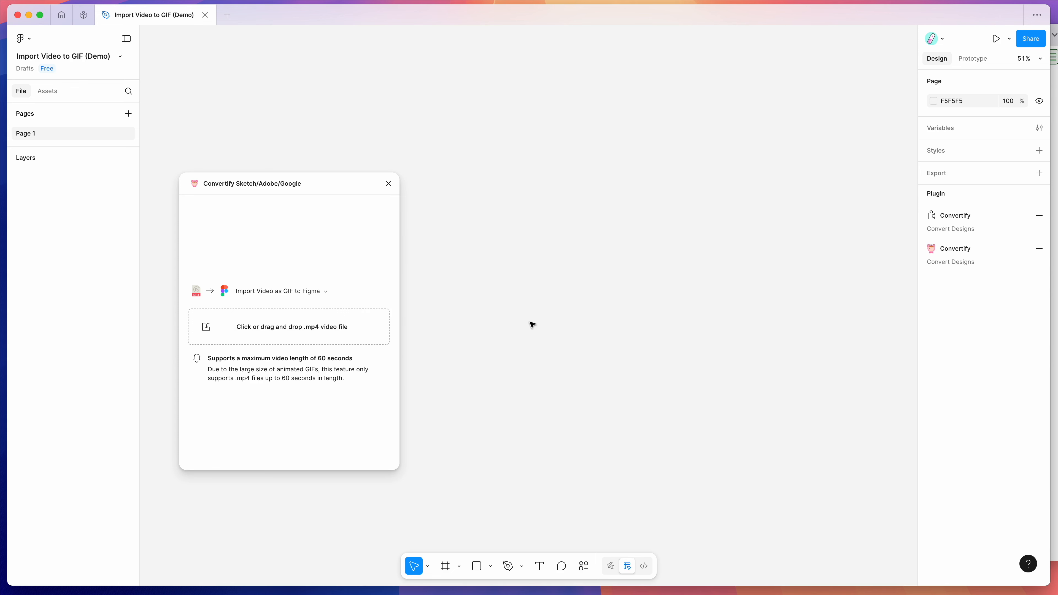
left_click_drag(971, 67, 353, 335)
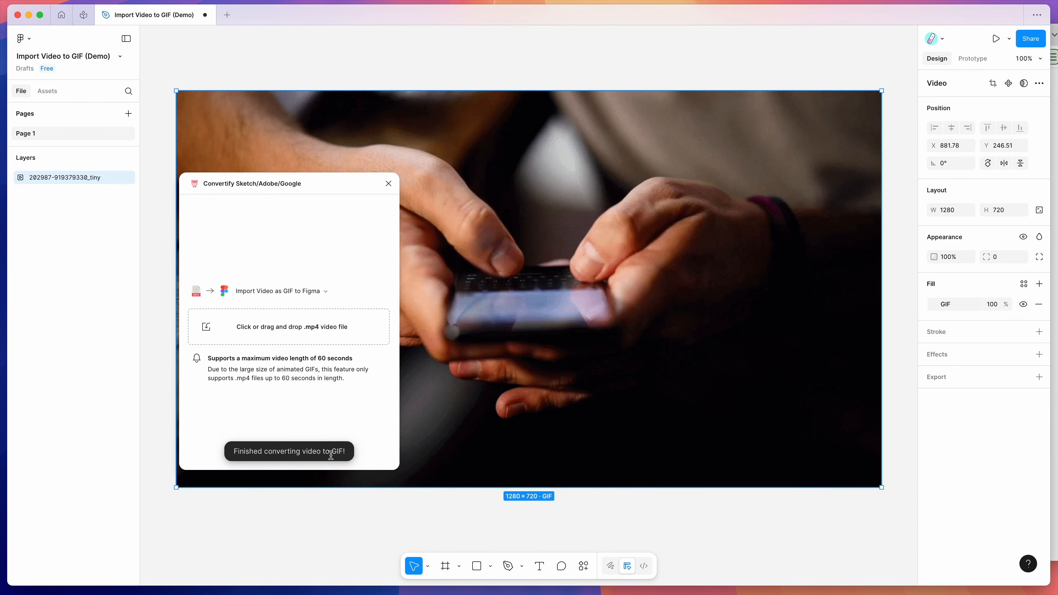
Step: Open the imported phone GIF's fill settings and play its animation preview
scroll(567, 418, "up", 5)
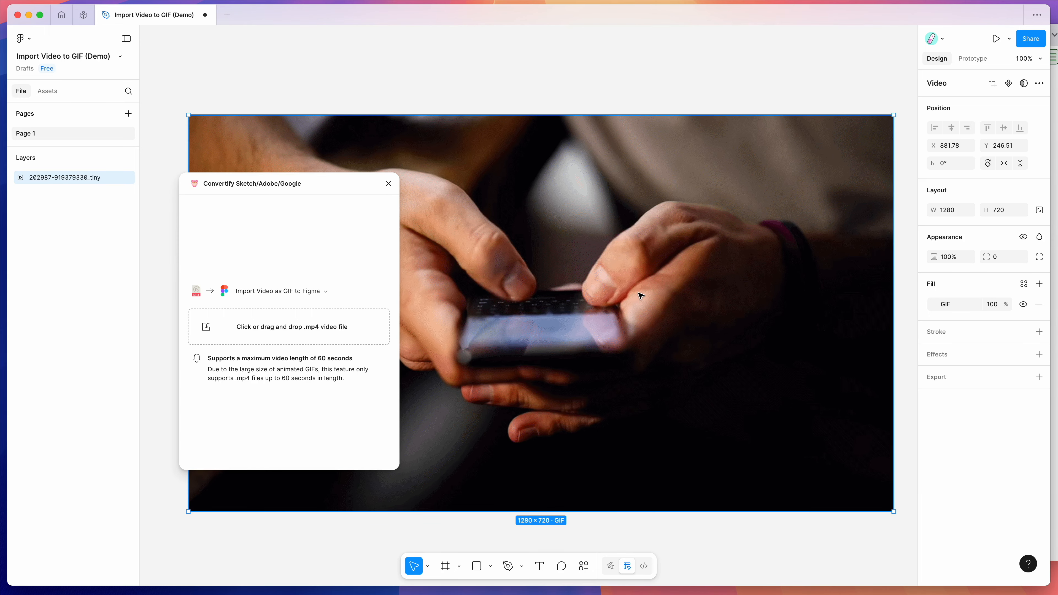
left_click(934, 303)
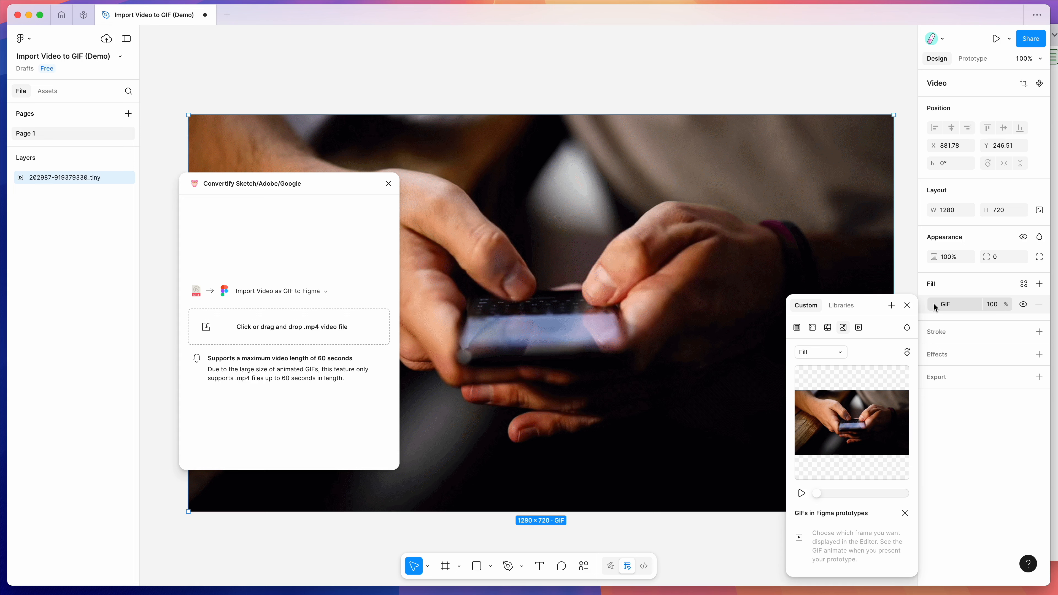
mouse_move(829, 424)
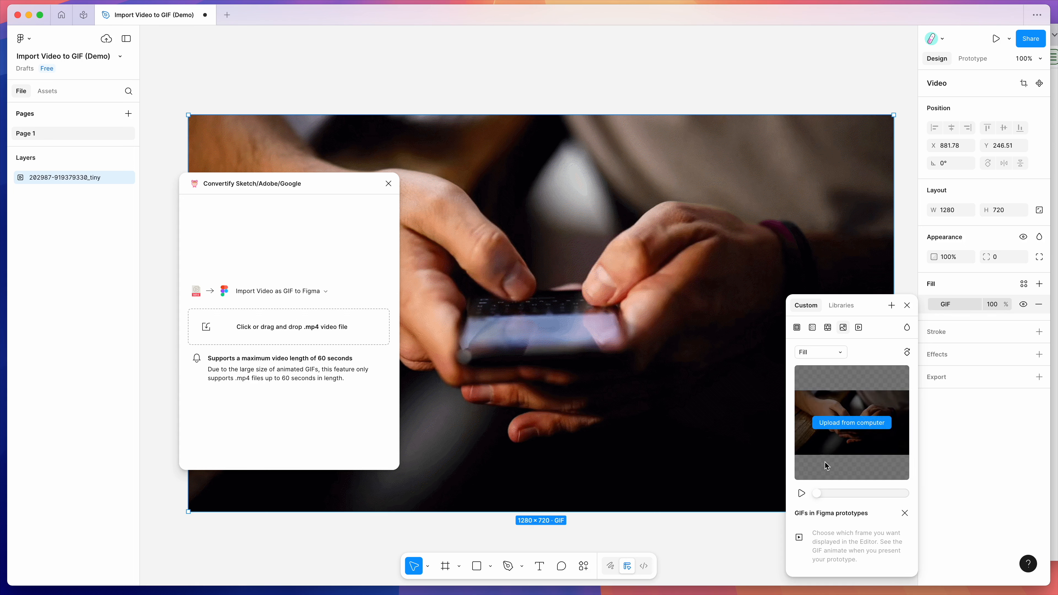
left_click(801, 493)
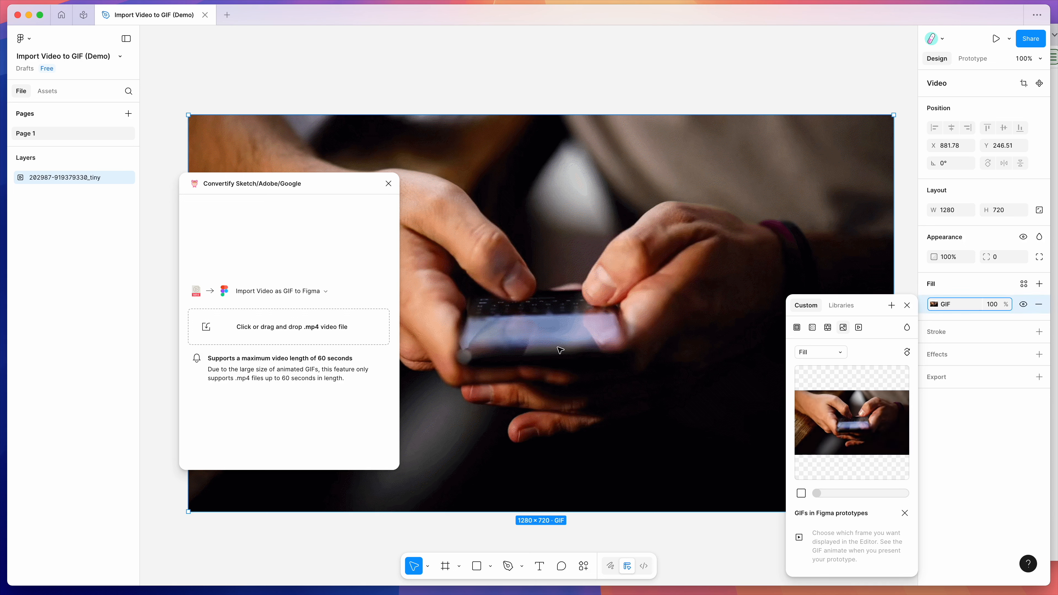
left_click(140, 170)
left_click_drag(140, 170, 154, 170)
left_click(49, 180)
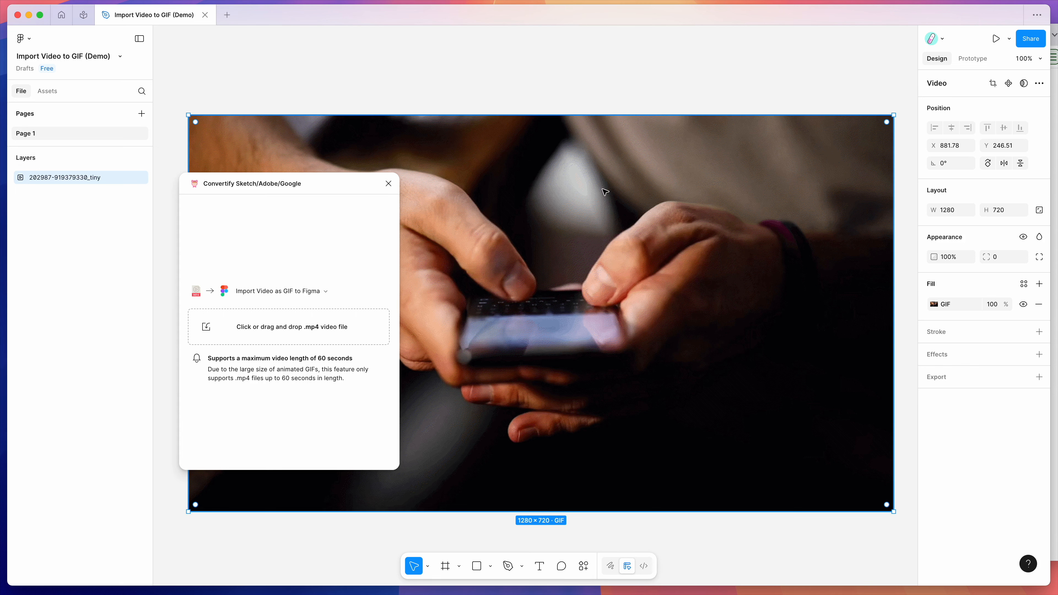
Step: Scale the phone GIF down to about 817 × 459, move it clear of the plugin window and deselect it
scroll(624, 196, "down", 5)
left_click_drag(797, 398, 640, 308)
left_click_drag(542, 238, 703, 340)
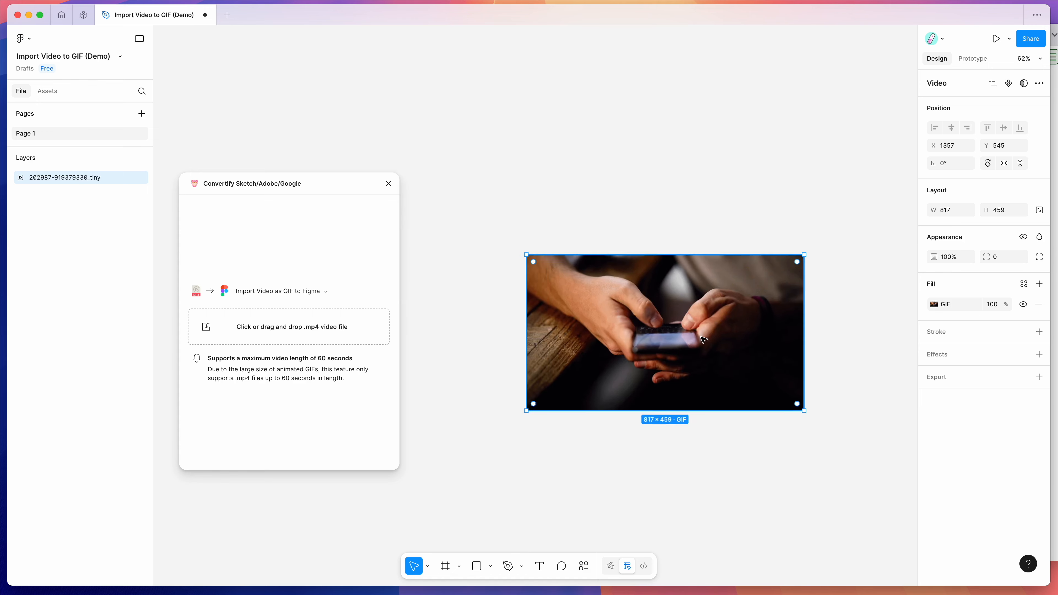
scroll(676, 350, "up", 2)
left_click(847, 428)
left_click(827, 420)
left_click(839, 428)
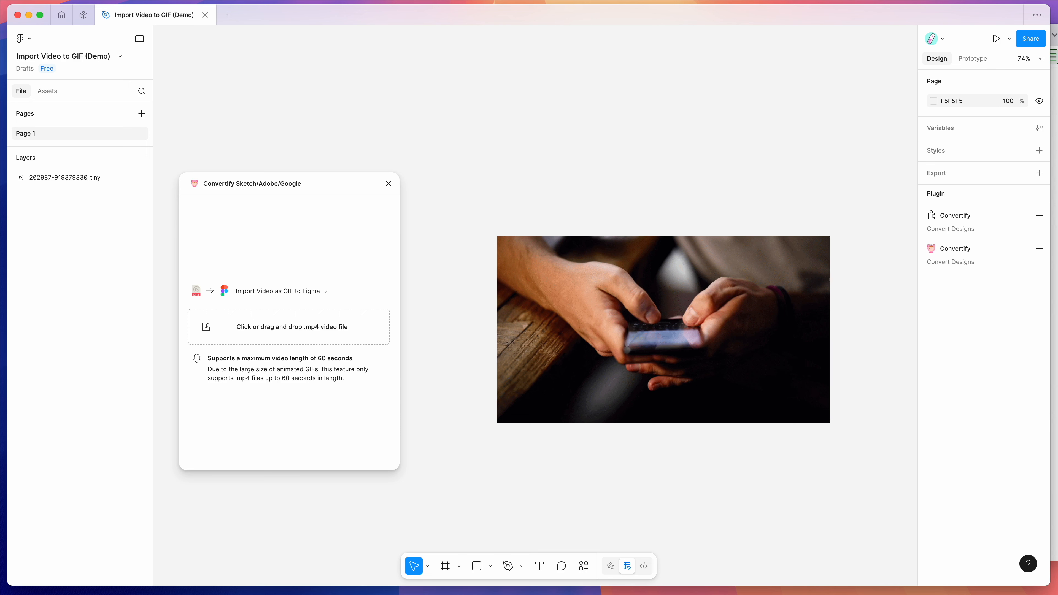
left_click_drag(333, 266, 289, 327)
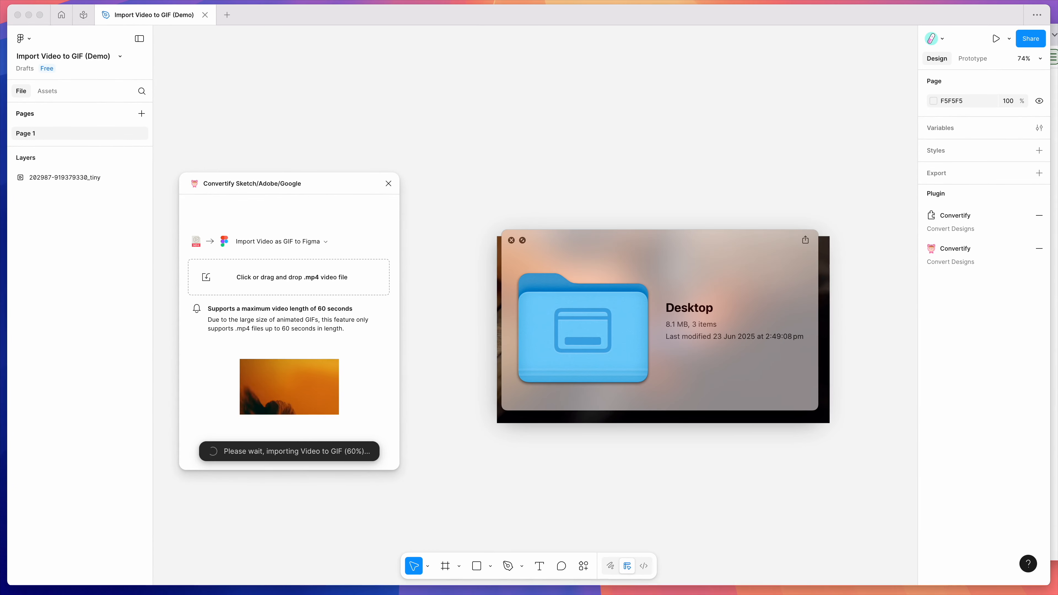
key("Down")
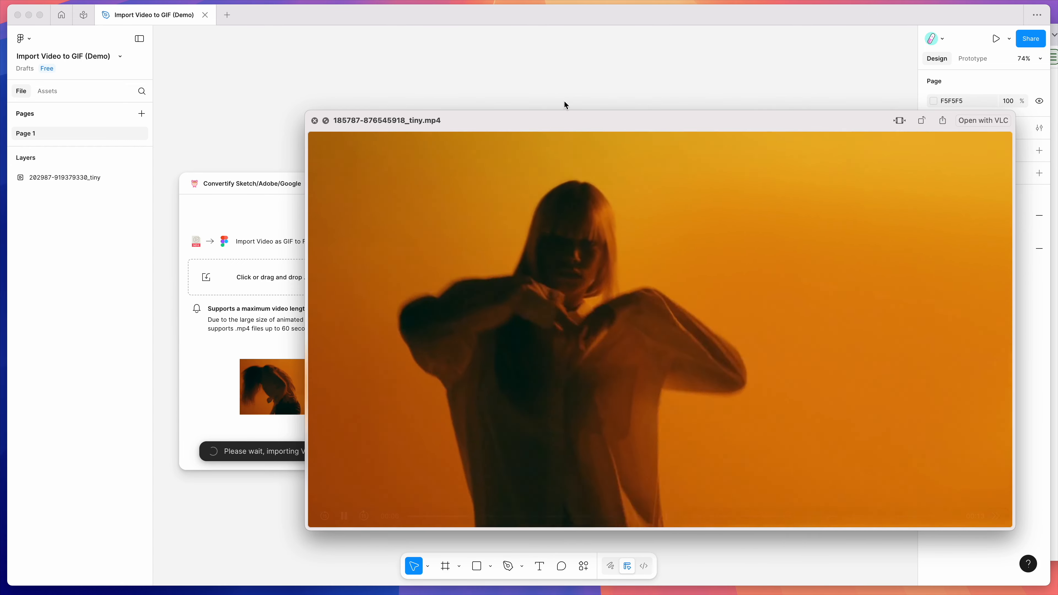
left_click_drag(558, 126, 664, 125)
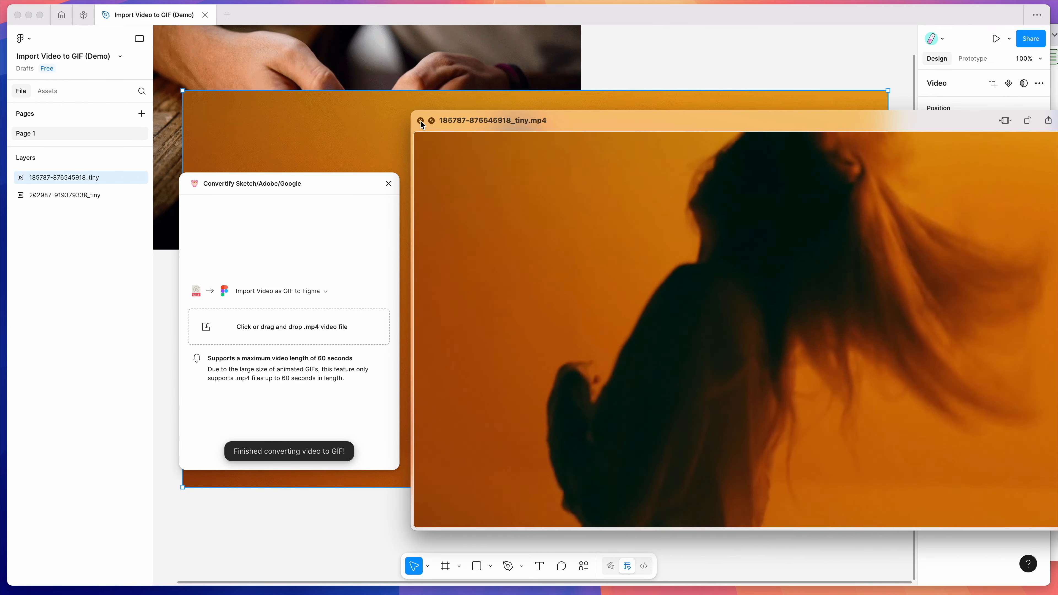
left_click(419, 120)
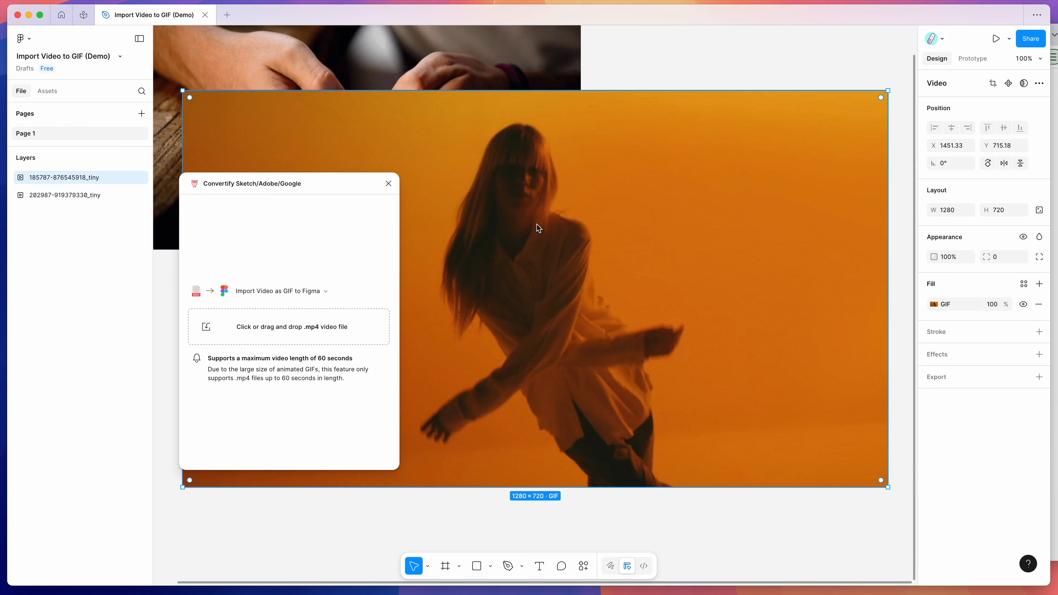
Step: Move the dancer GIF below and to the right of the phone GIF, to about X 1766, Y 1044
scroll(537, 224, "down", 3)
scroll(537, 224, "down", 2)
left_click_drag(535, 218, 645, 334)
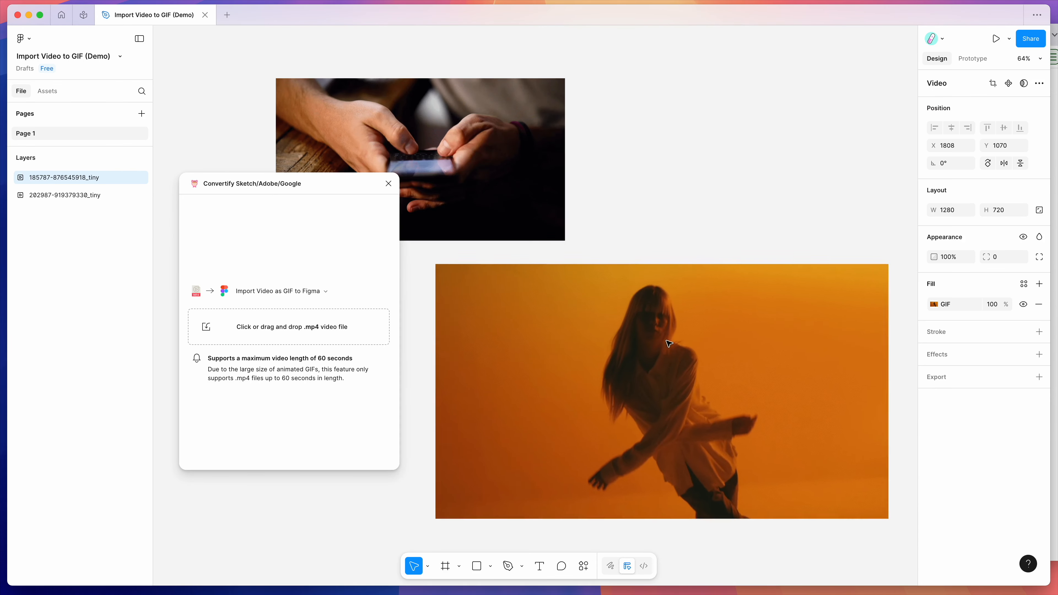
scroll(608, 320, "down", 2)
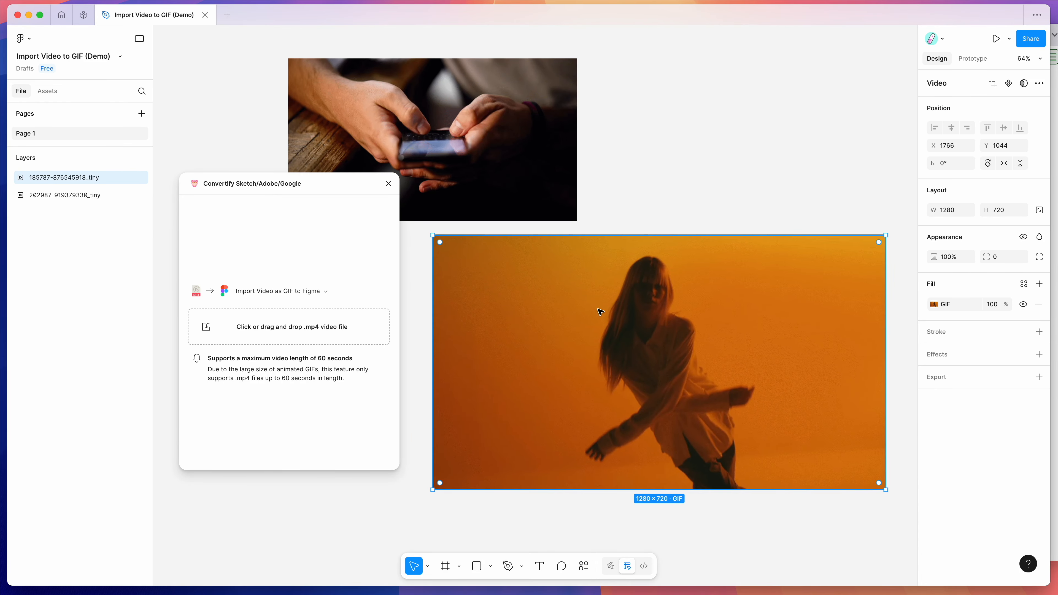
Step: Open the dancer GIF's fill settings and play its animation preview
left_click(932, 304)
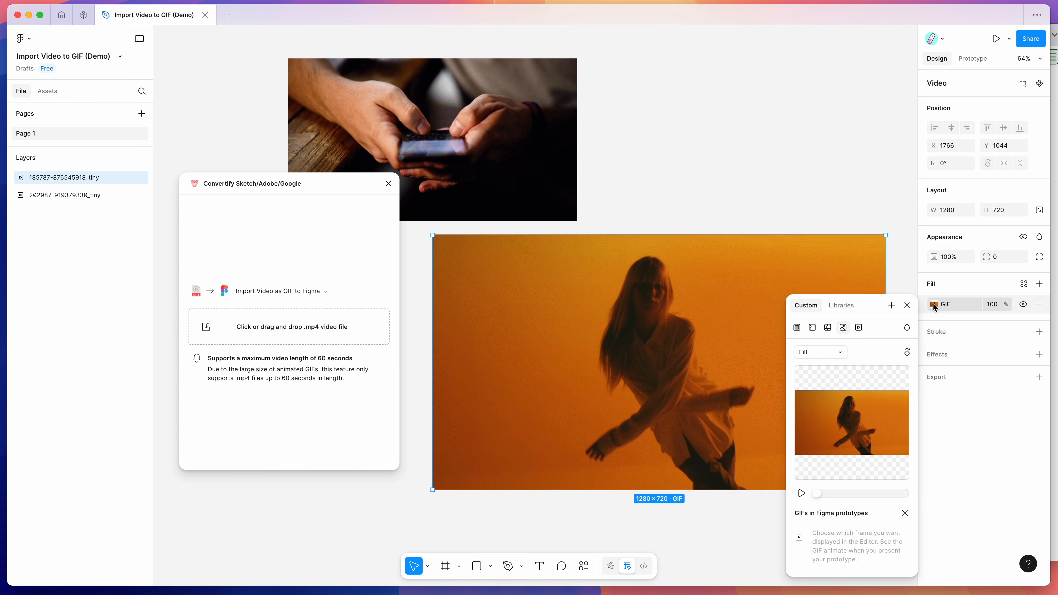
mouse_move(858, 403)
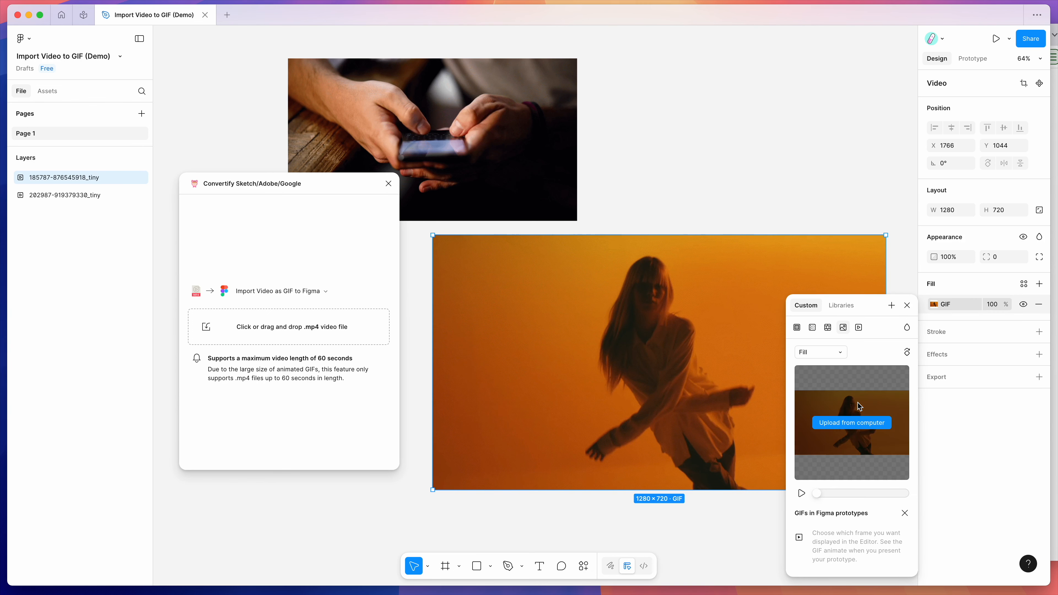
left_click(800, 495)
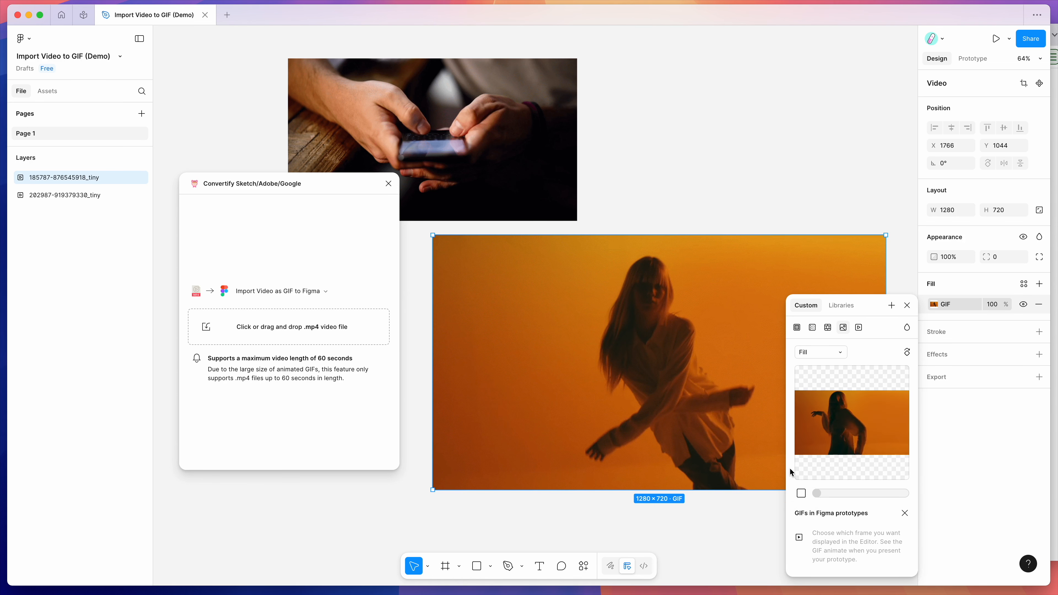
Step: Deselect the dancer GIF, preview 213616_tiny.mp4, and import that video as a GIF through Convertify
scroll(750, 437, "right", 3)
scroll(705, 407, "down", 3)
left_click(445, 162)
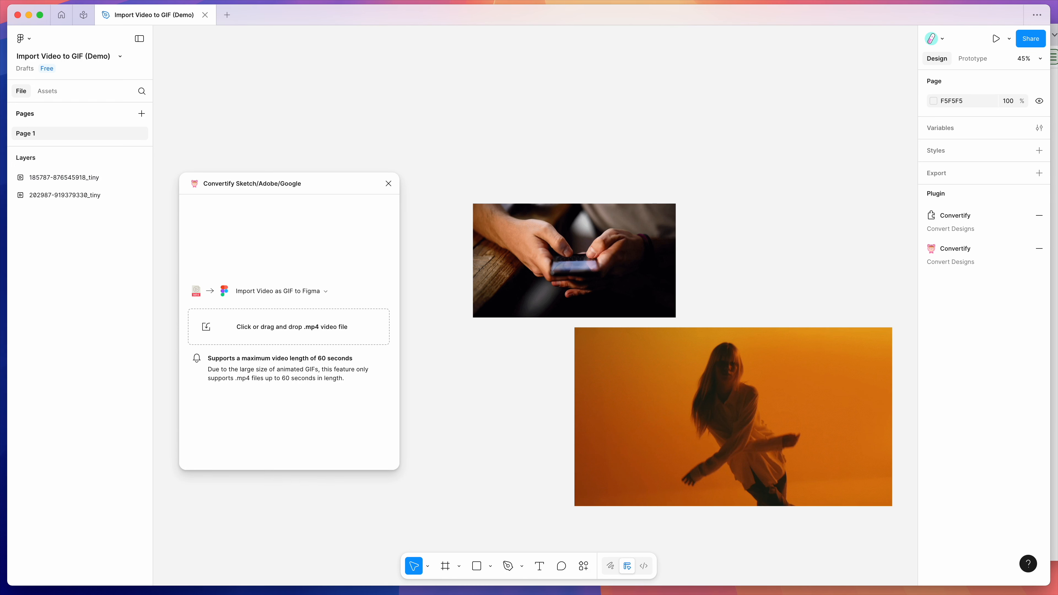
key("space")
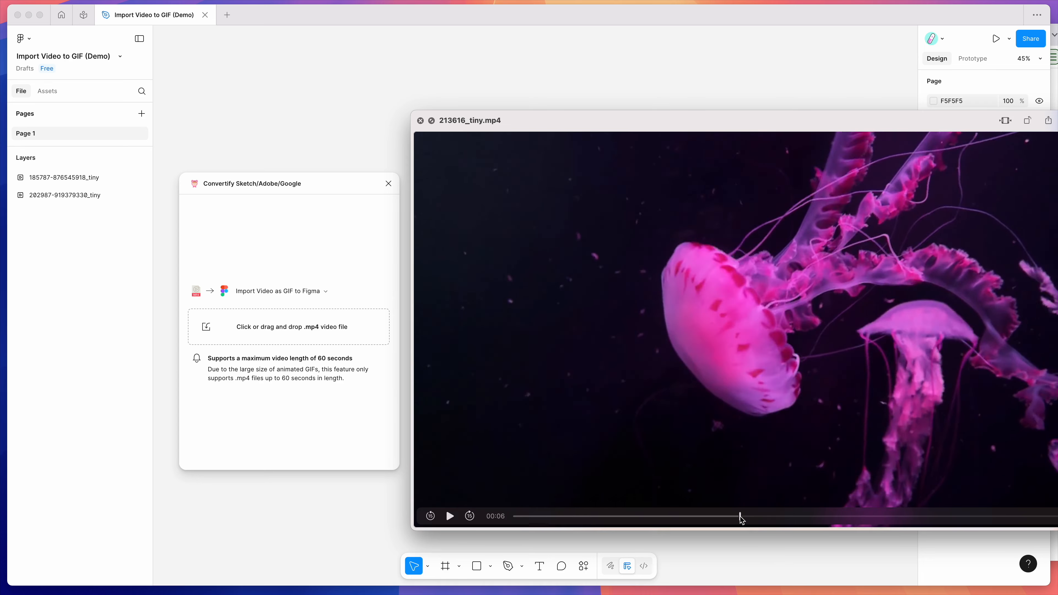
left_click_drag(800, 110, 708, 120)
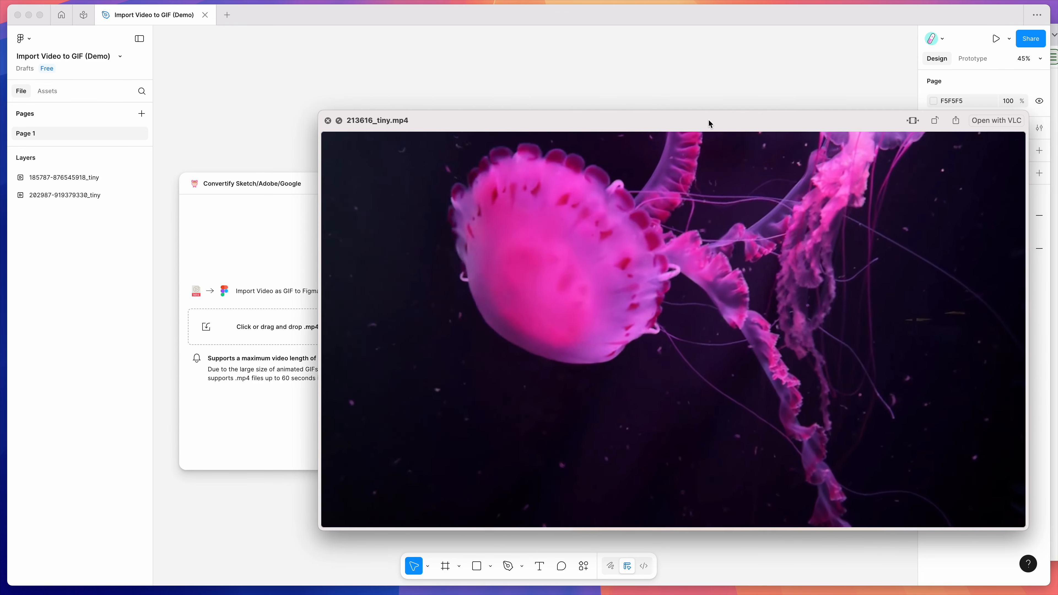
key("space")
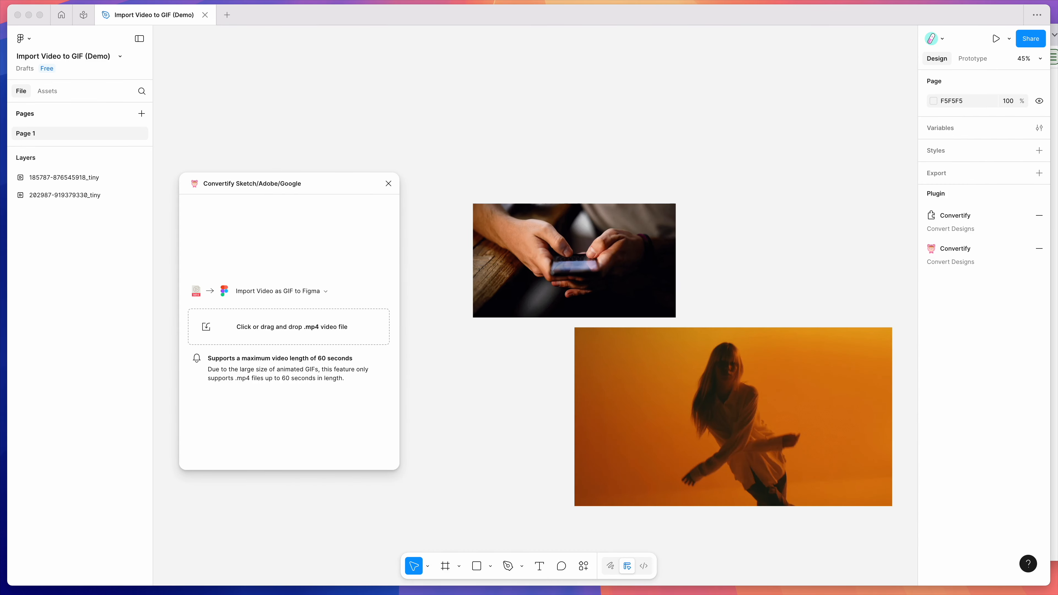
left_click_drag(1054, 208, 263, 328)
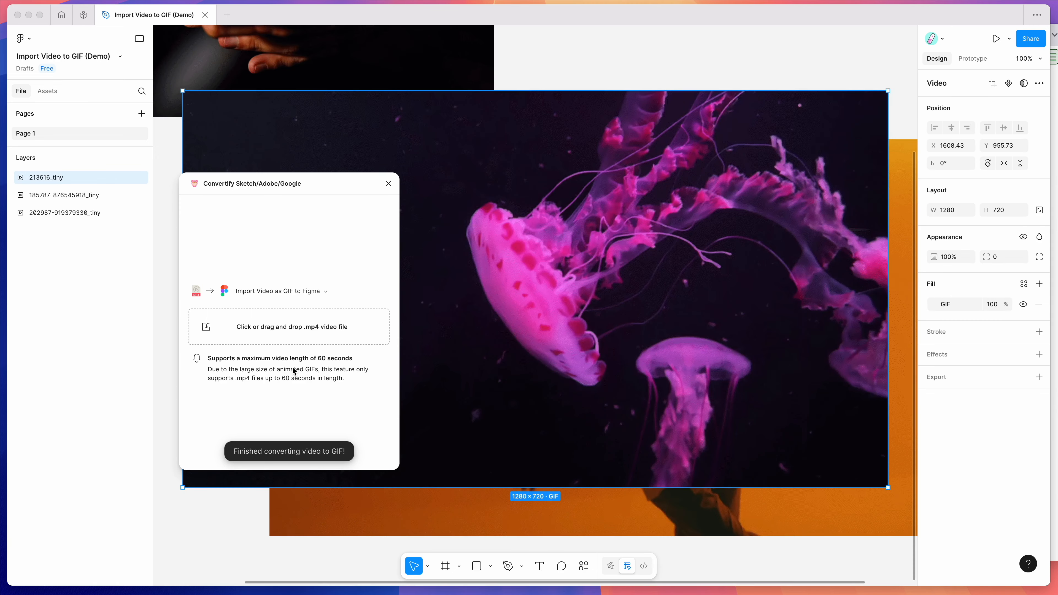
Step: Move the jellyfish GIF above the dancer GIF and beside the phone GIF, to about X 2247, Y 243
scroll(559, 291, "down", 5)
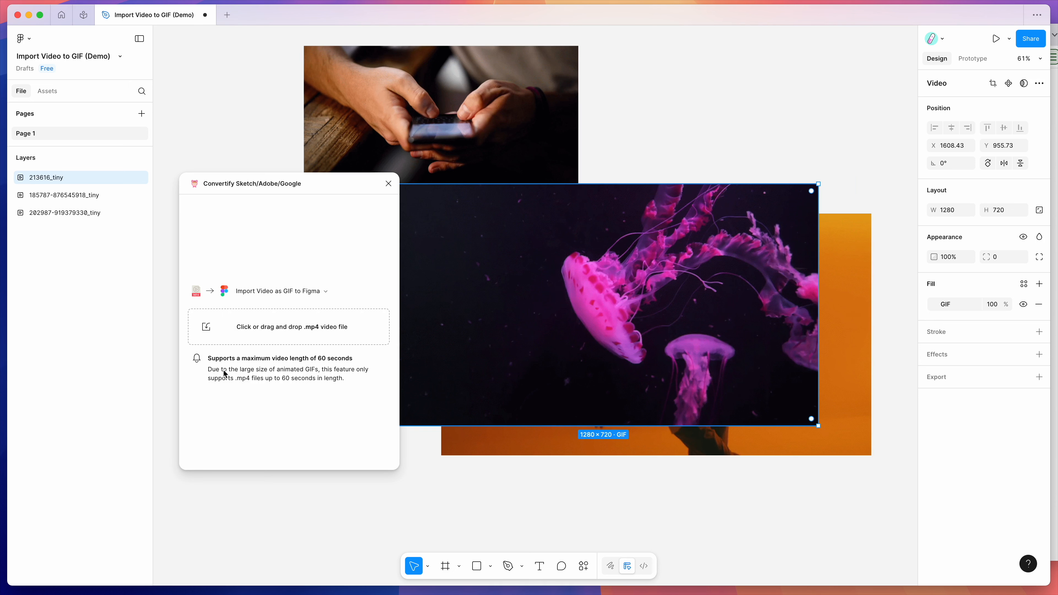
scroll(579, 303, "down", 3)
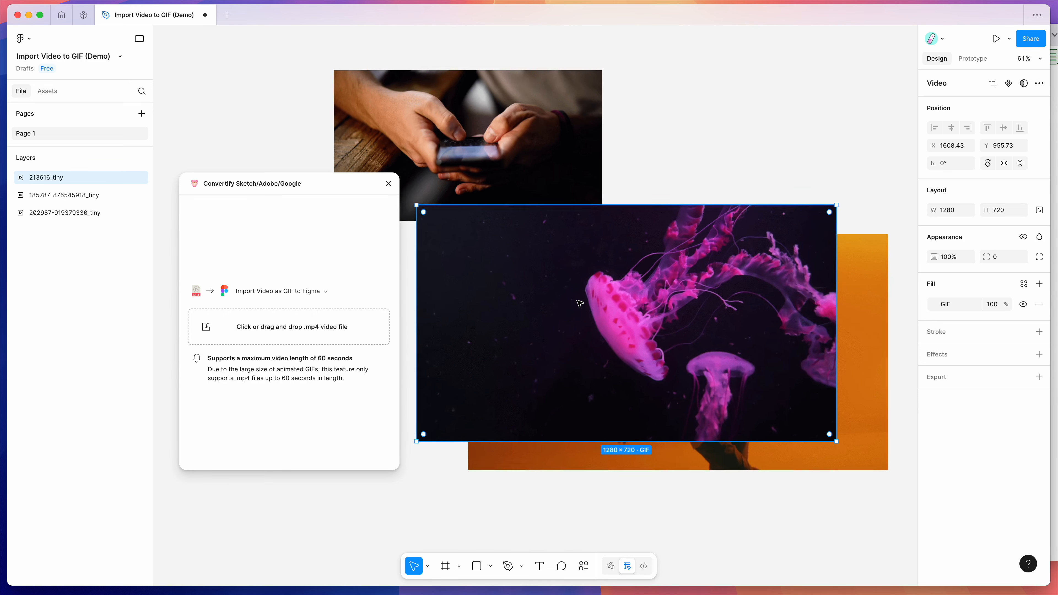
left_click_drag(623, 299, 718, 159)
Step: Play the jellyfish GIF's animation preview in its fill settings and close the settings
left_click(936, 305)
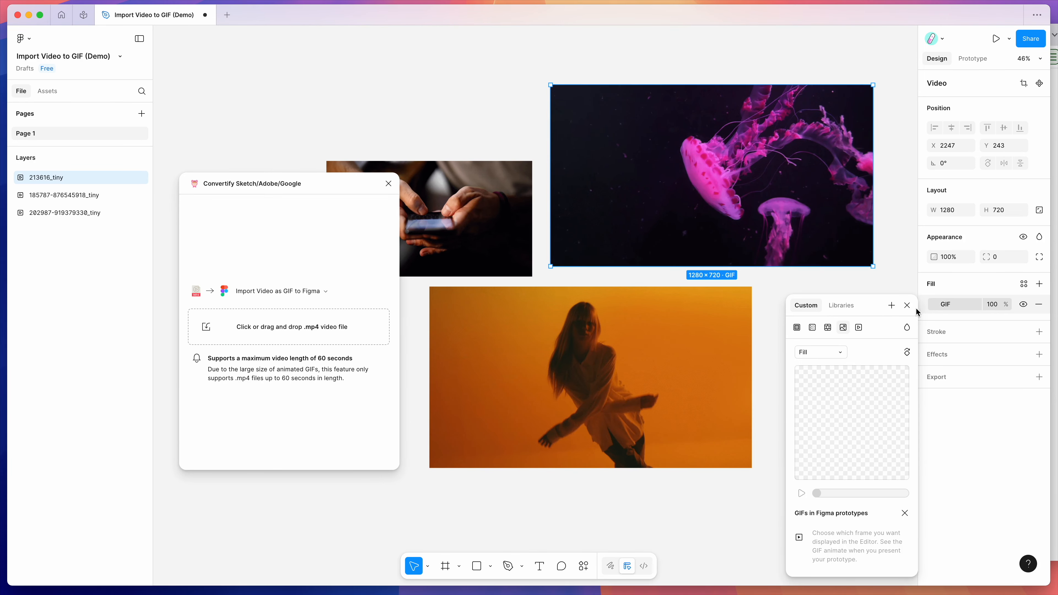
left_click(801, 494)
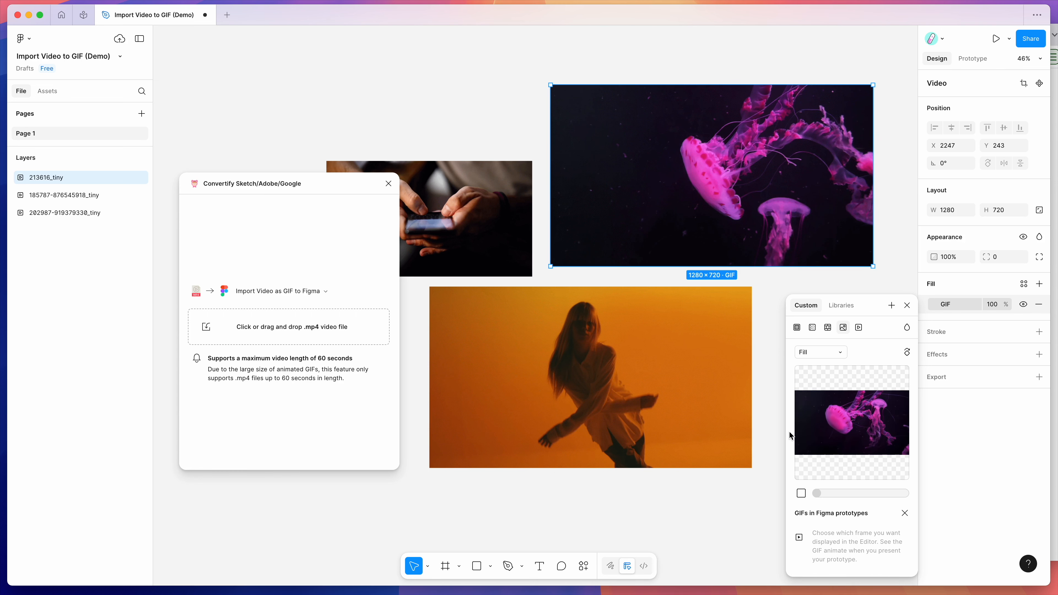
left_click(907, 306)
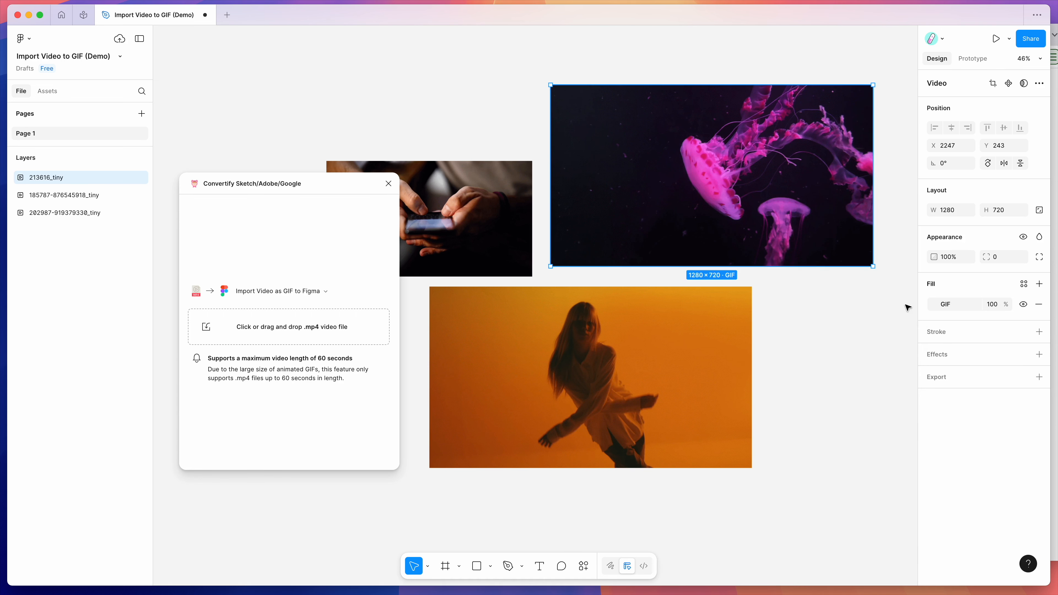
Step: Enlarge the phone GIF to about 1012 × 569 and move it to about X 980, Y 155
left_click(720, 335)
left_click(647, 241)
scroll(647, 240, "left", 2)
scroll(647, 241, "up", 1)
left_click(514, 247)
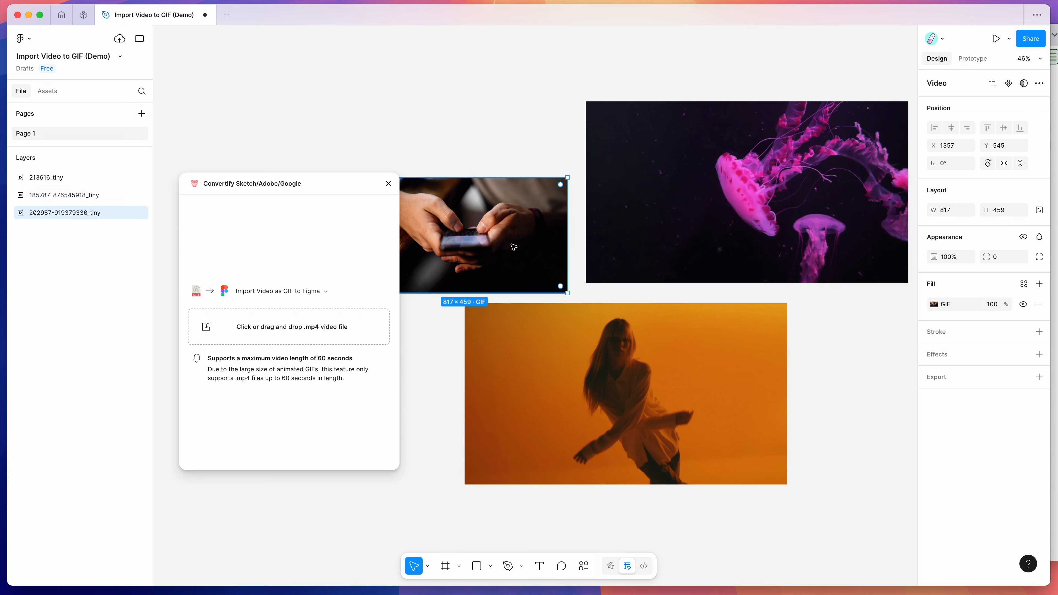
scroll(514, 247, "left", 4)
left_click_drag(452, 184, 399, 160)
scroll(534, 202, "left", 2)
scroll(534, 202, "up", 1)
left_click_drag(533, 201, 489, 131)
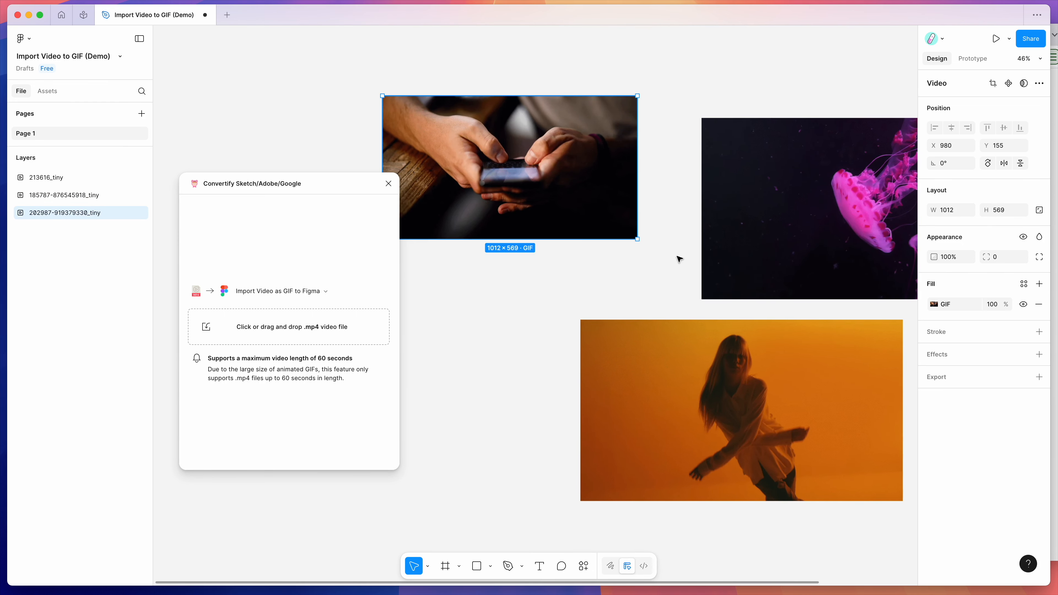
Step: Scale the phone GIF up to about 1281 × 720 and align its top edge with the jellyfish GIF, at X 941, Y 243
left_click_drag(639, 241, 688, 290)
left_click_drag(642, 213, 632, 235)
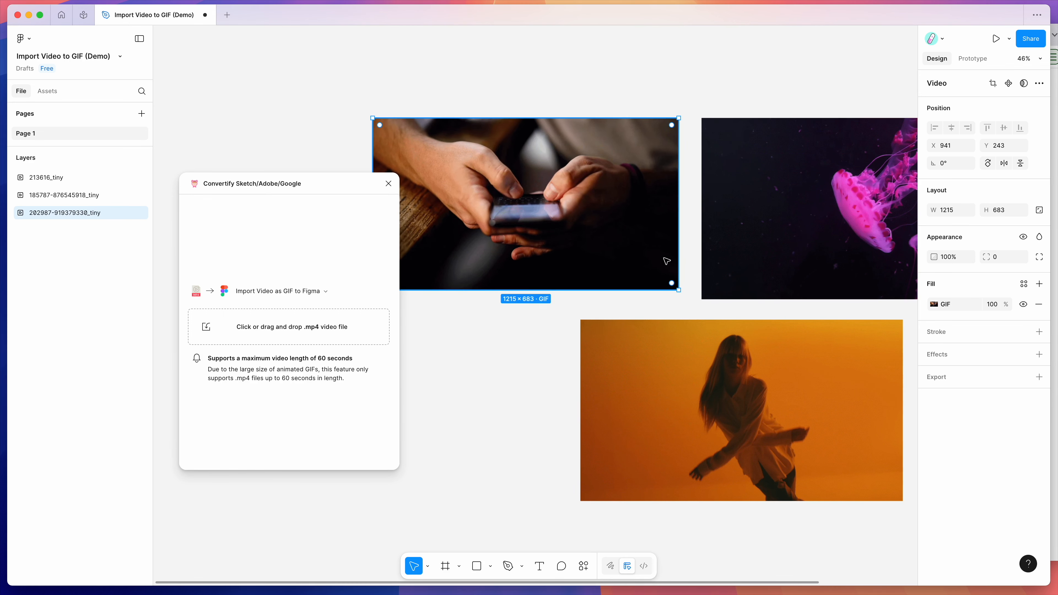
left_click_drag(676, 293, 687, 297)
Step: Move the dancer GIF directly beneath the jellyfish GIF, aligned to its edges at X 2247, Y 995, and deselect it
scroll(708, 291, "right", 5)
scroll(708, 292, "down", 1)
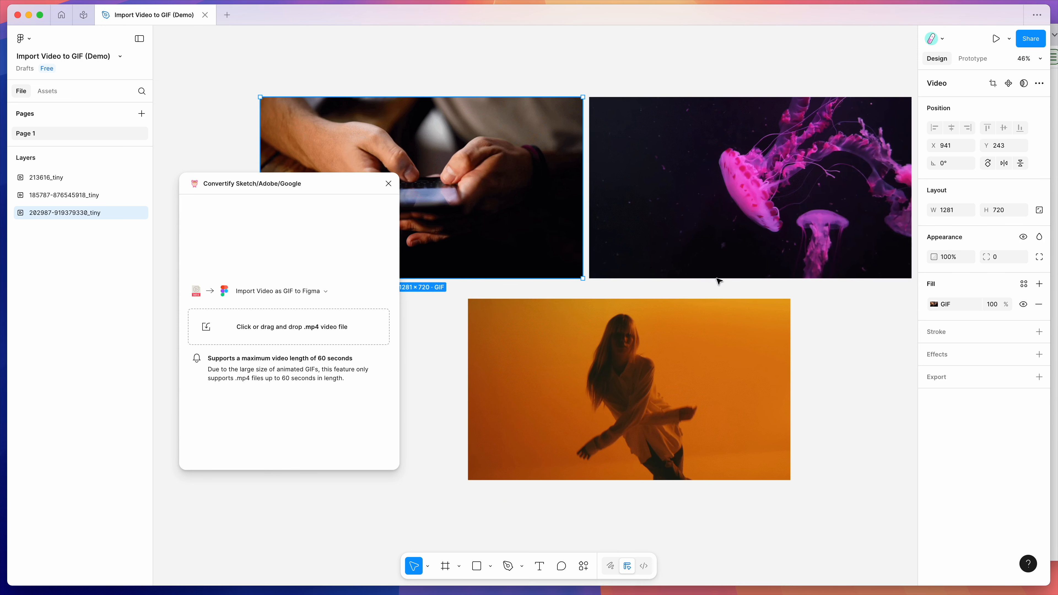
scroll(627, 383, "down", 2)
left_click_drag(627, 383, 717, 354)
scroll(698, 304, "up", 1)
scroll(698, 303, "left", 1)
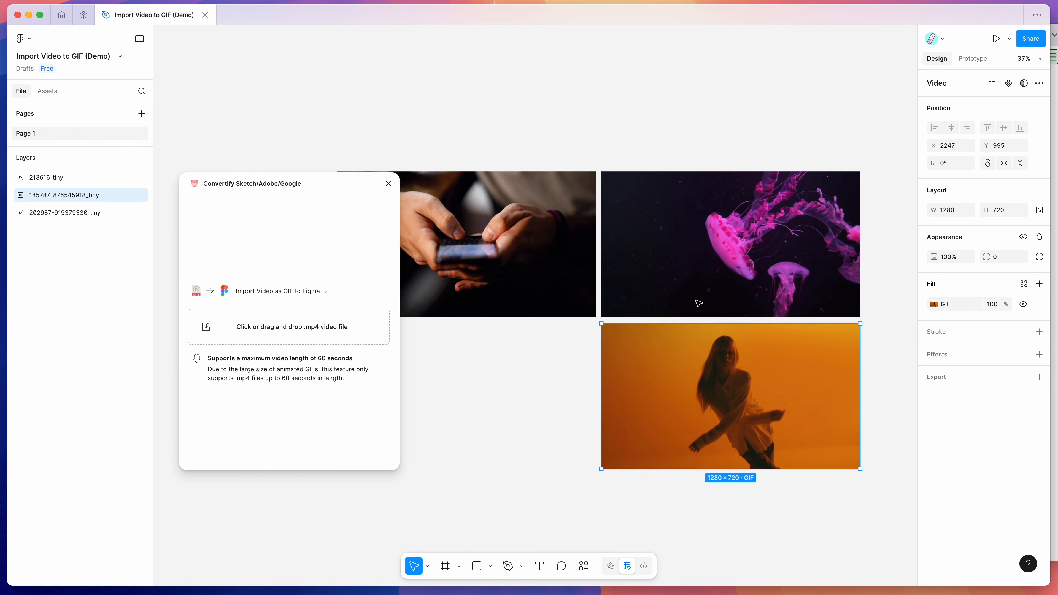
scroll(698, 303, "up", 2)
scroll(666, 283, "right", 2)
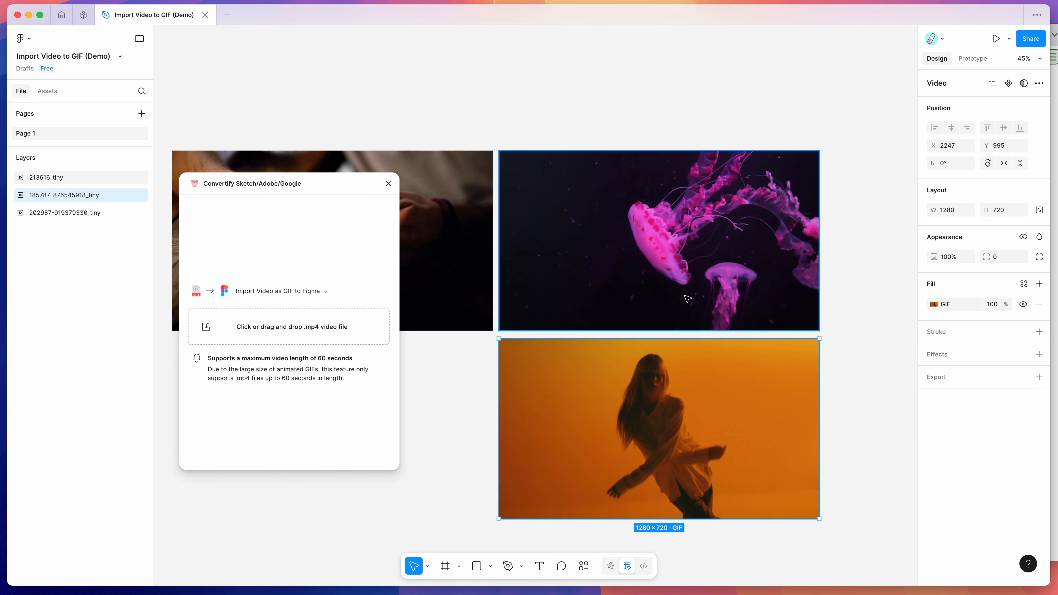
scroll(625, 263, "down", 1)
scroll(624, 263, "right", 1)
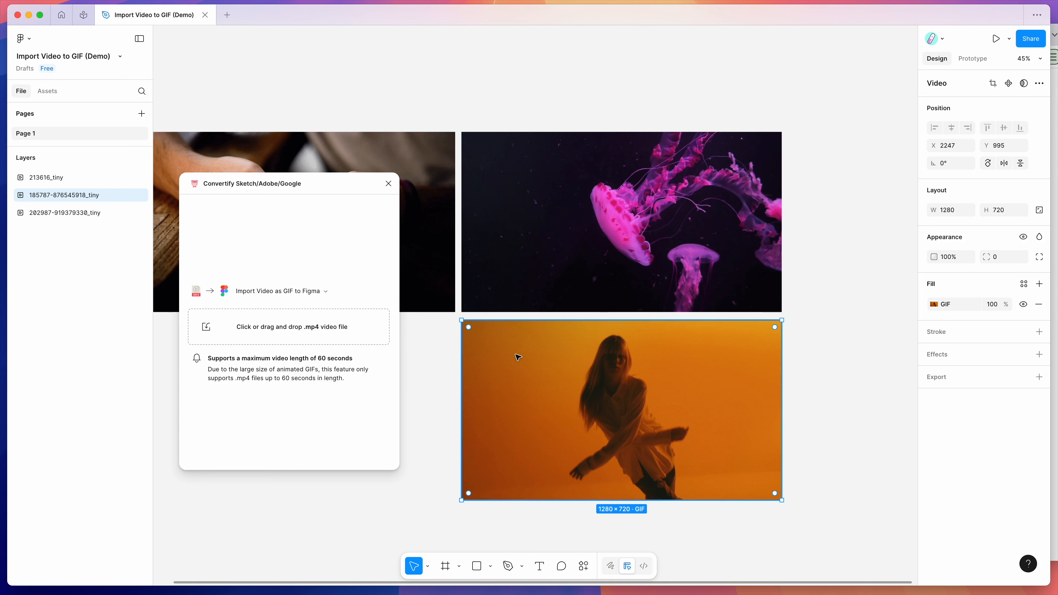
left_click(780, 303)
left_click(808, 298)
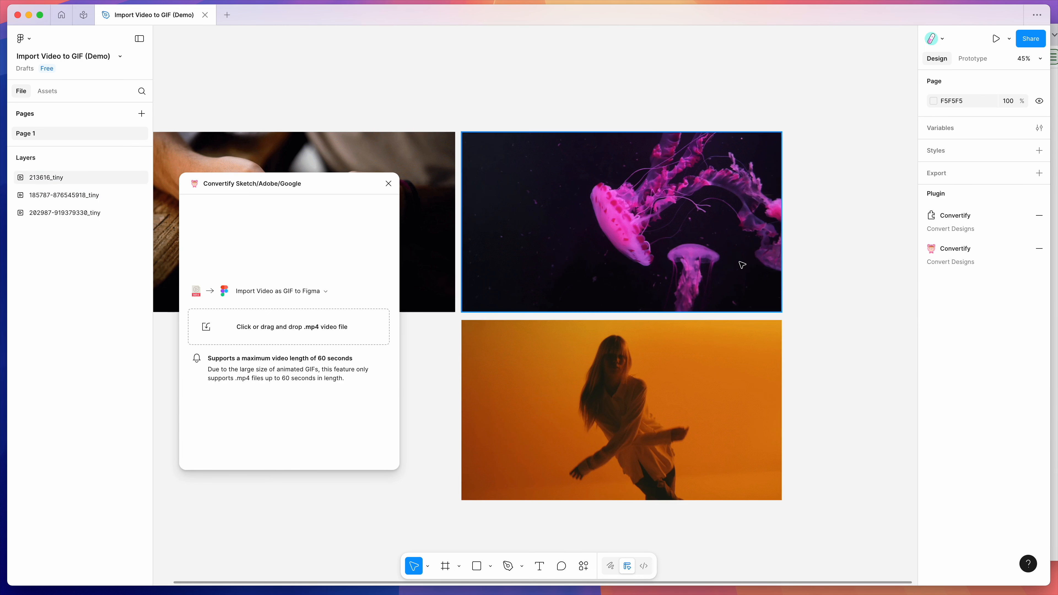